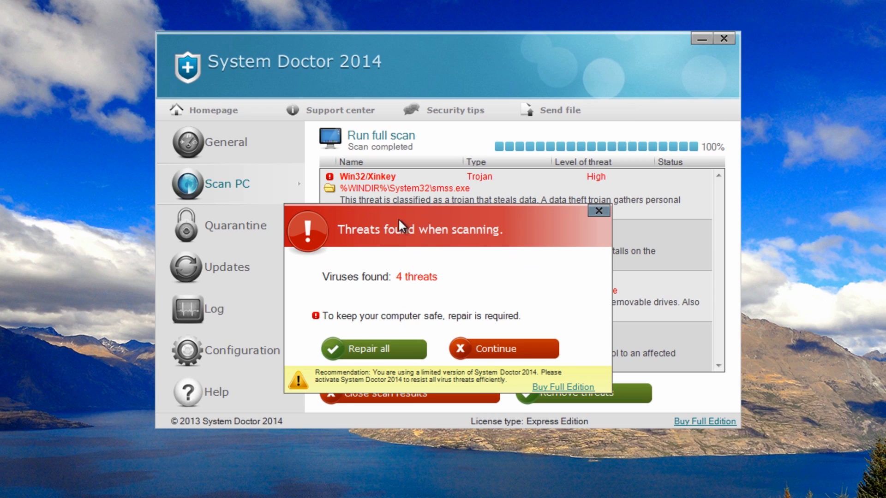
Dismiss the 'Threats found when scanning' alert with Continue to reveal the four listed threats.
left_click(505, 351)
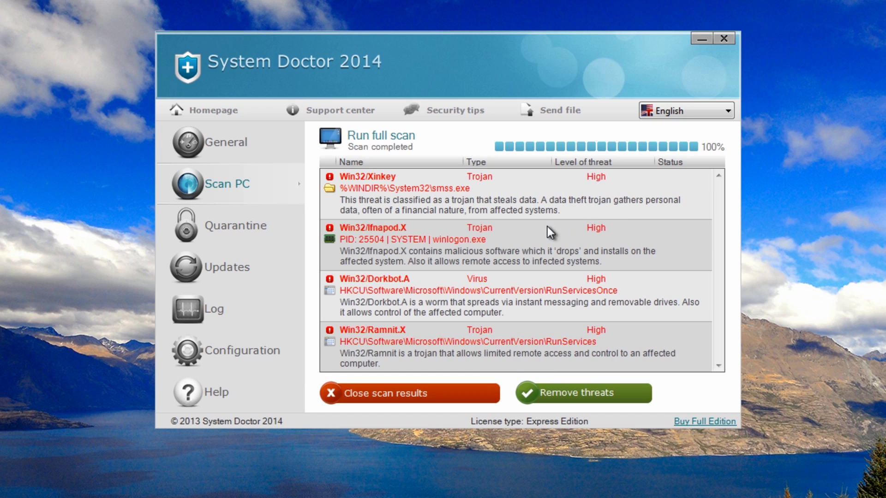
Browse the General, Quarantine, Updates and Log pages, finishing on the Configuration settings.
left_click(218, 139)
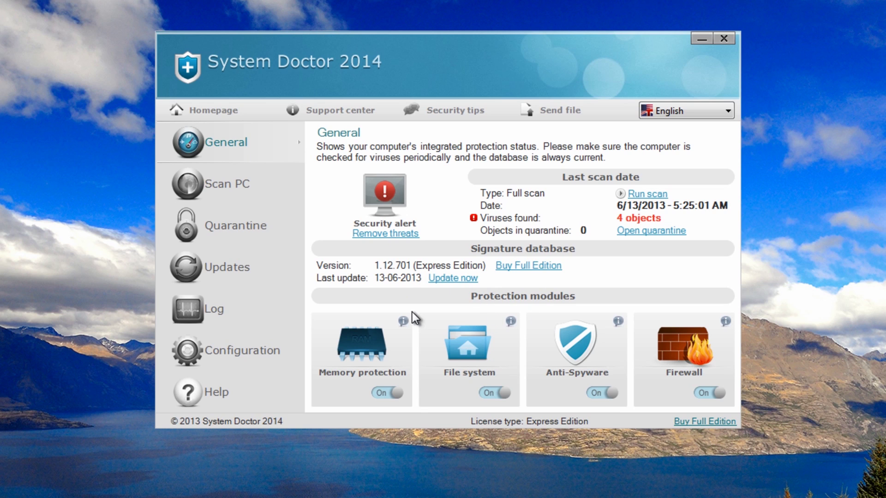
left_click(233, 226)
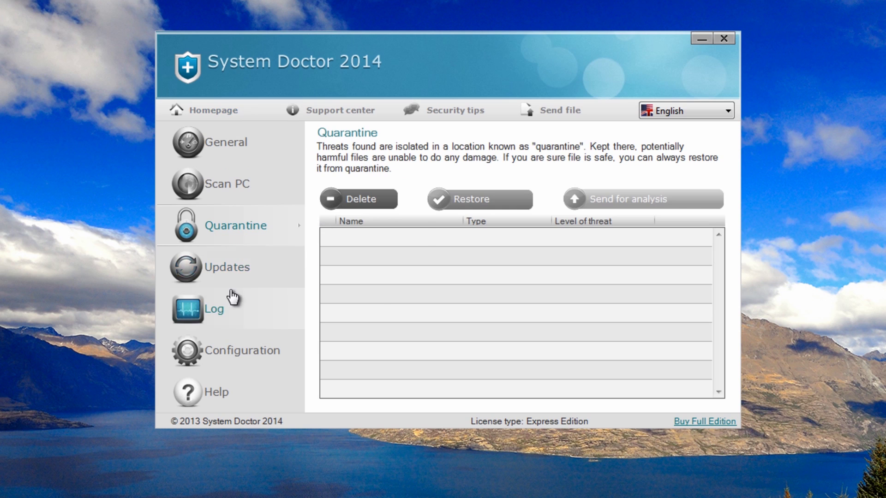
left_click(243, 275)
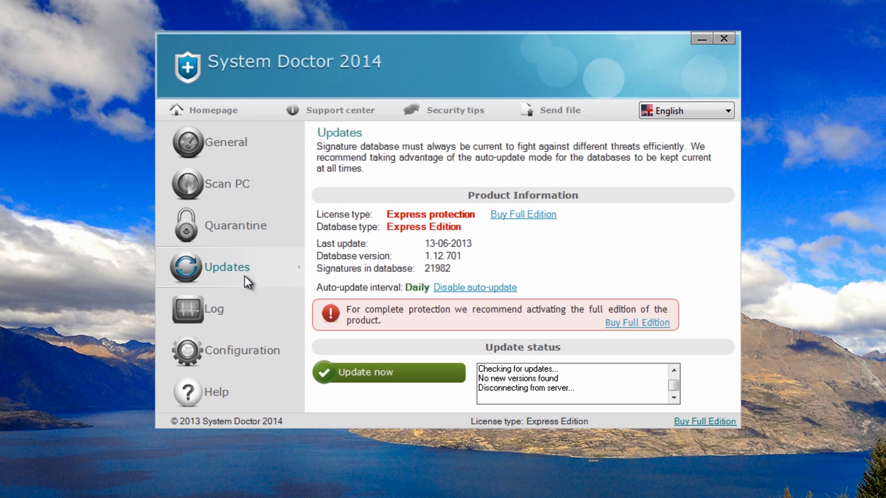
left_click(221, 308)
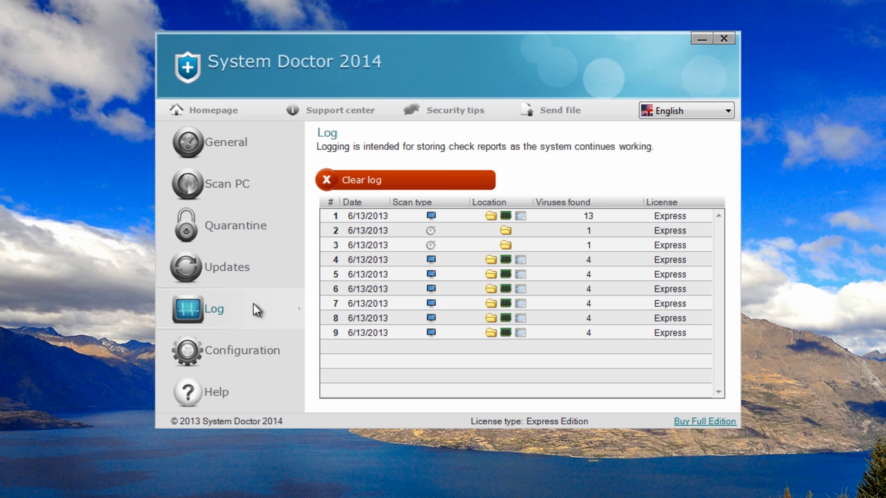
left_click(228, 351)
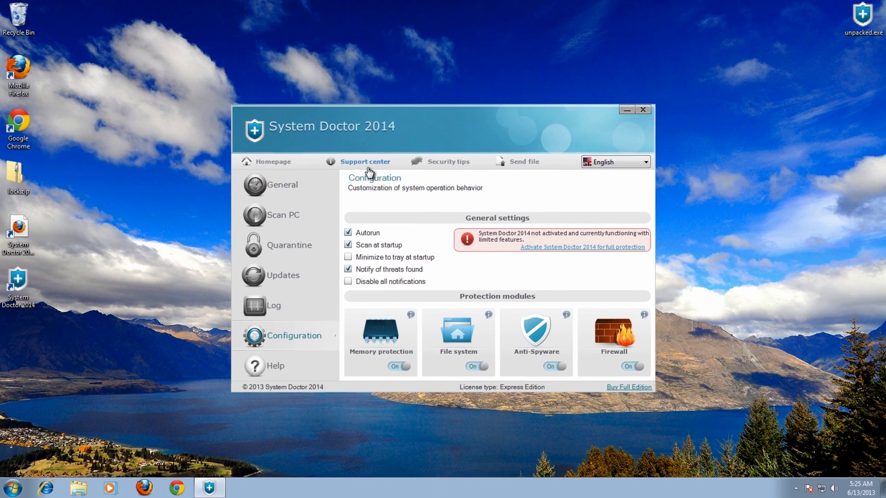
left_click(368, 169)
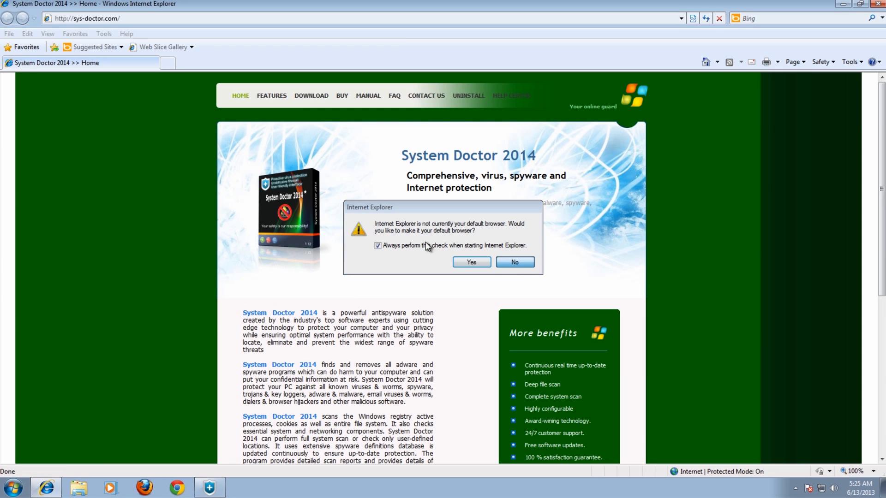
left_click(513, 262)
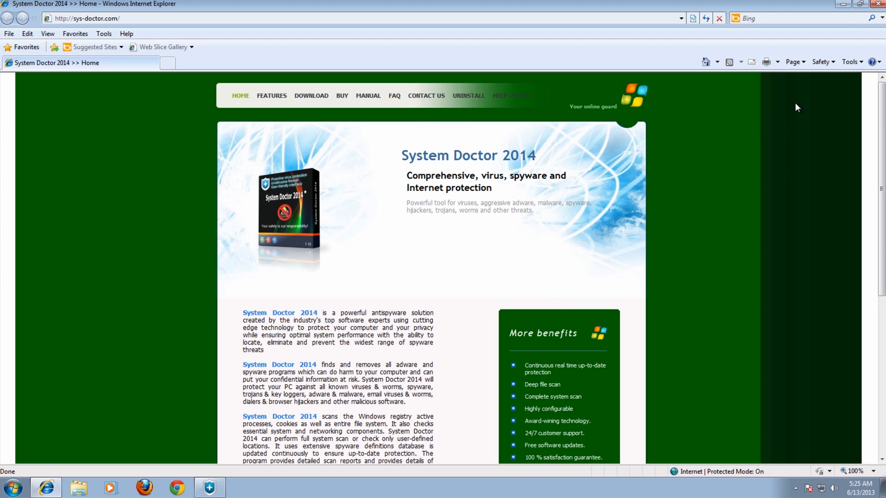
left_click(878, 6)
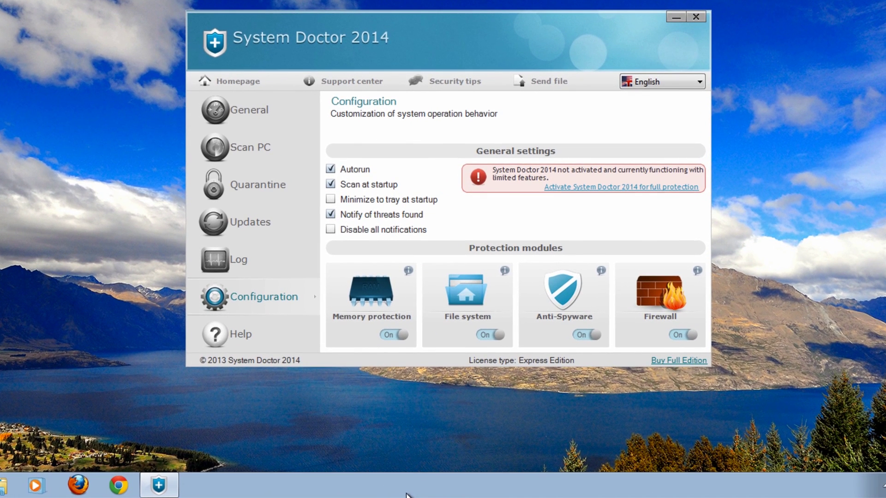
right_click(393, 492)
left_click(458, 446)
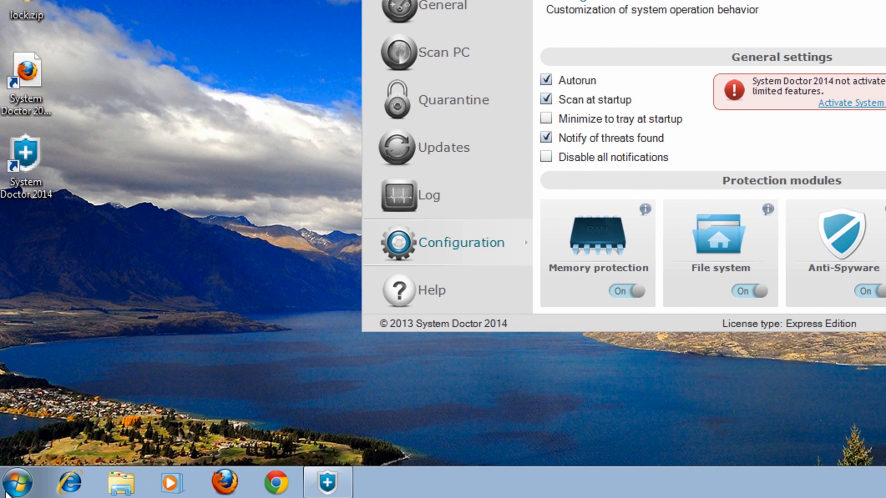
left_click(1, 497)
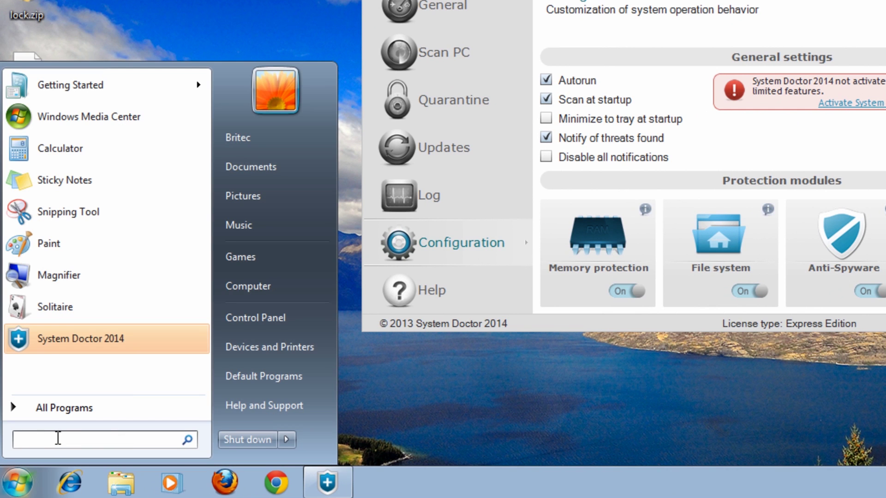
type("cmd")
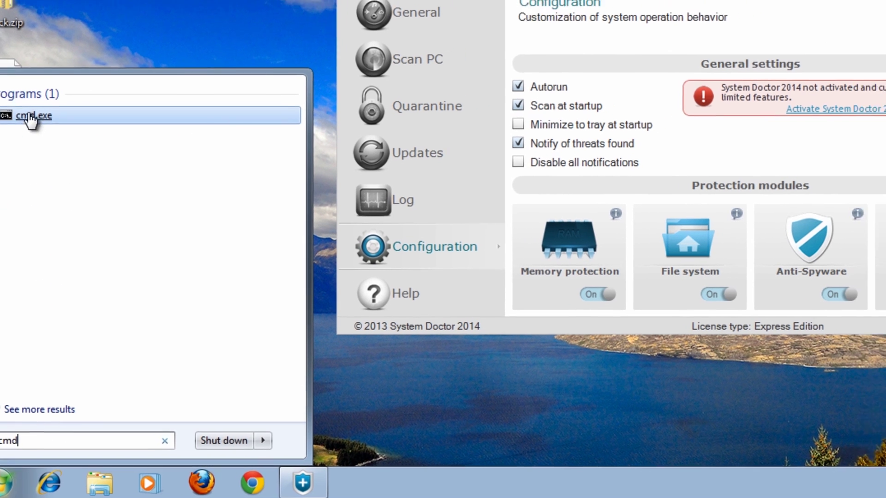
left_click(31, 117)
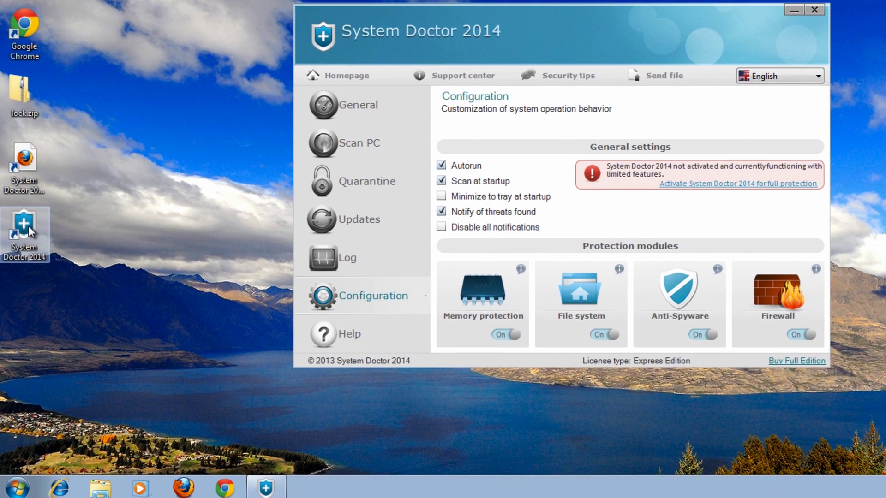
Check the System Doctor 2014 shortcut's target path, which points into AppData Roaming.
right_click(29, 226)
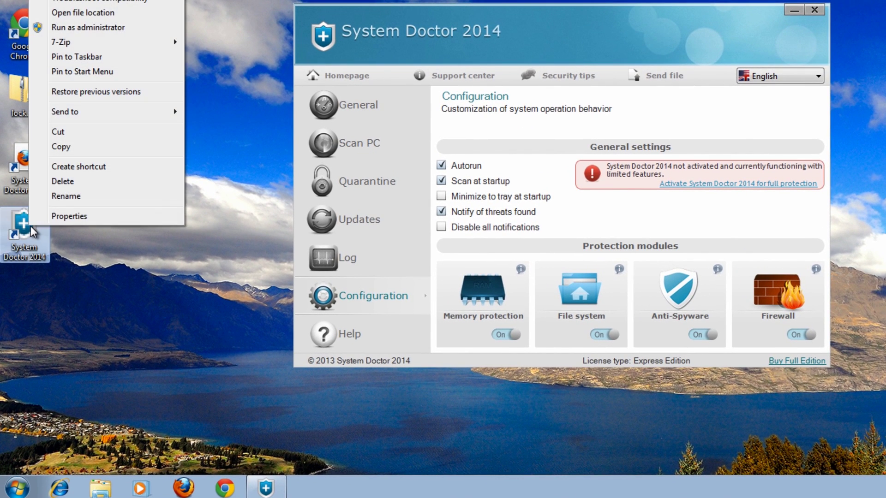
left_click(76, 217)
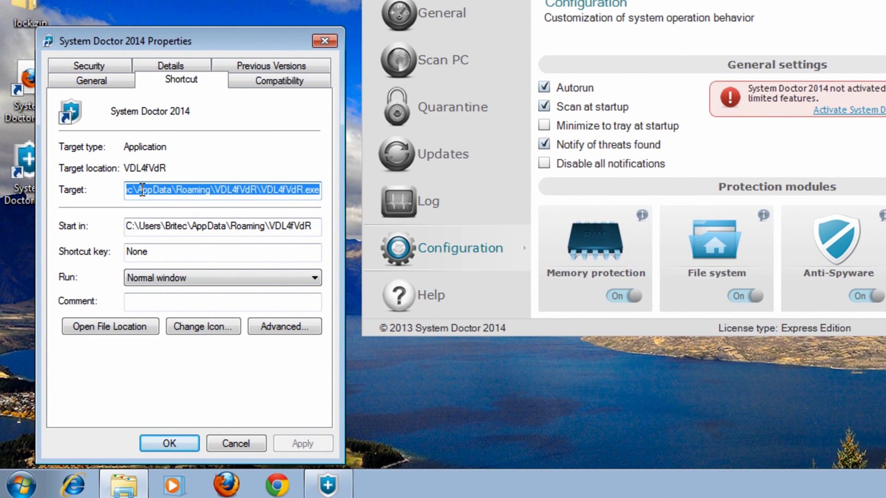
left_click_drag(117, 245, 131, 245)
left_click_drag(159, 190, 320, 189)
left_click(322, 40)
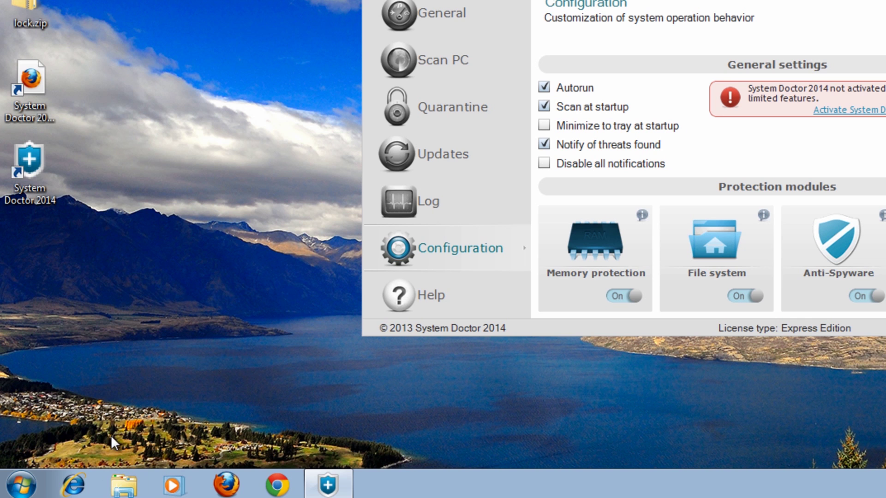
From the Computer window's folder options, turn on showing hidden files and folders.
left_click(20, 485)
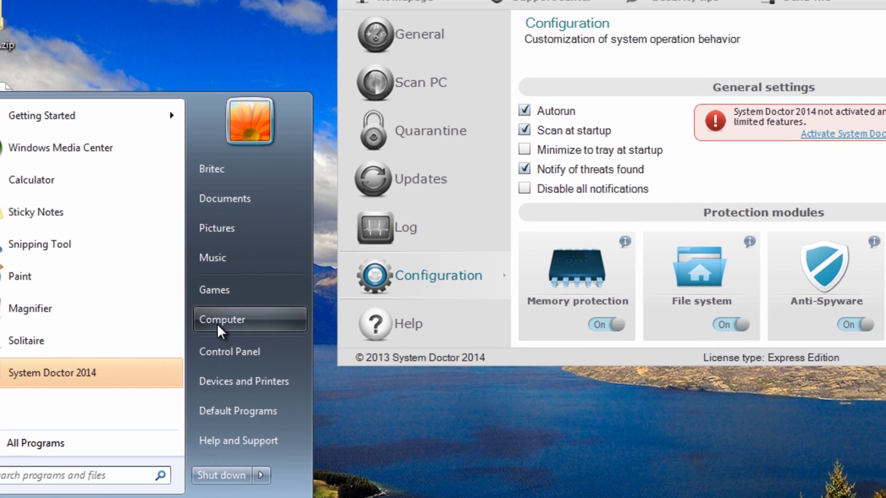
left_click(218, 323)
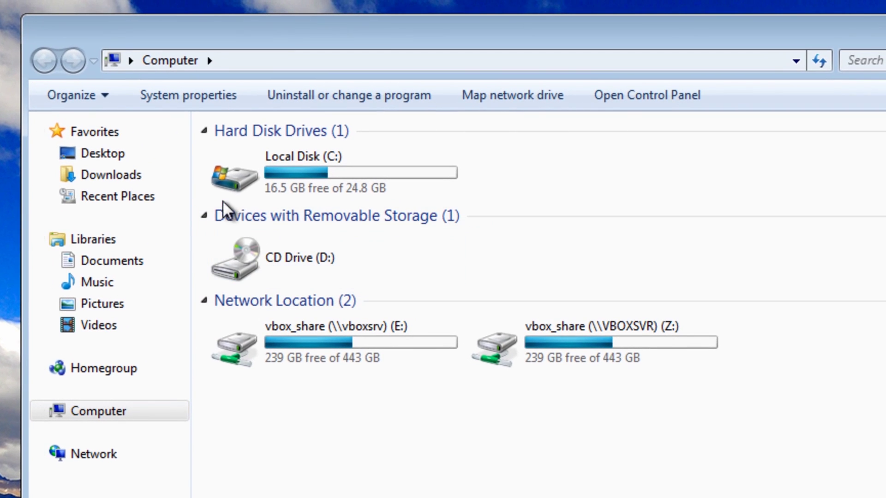
left_click(107, 95)
left_click(145, 296)
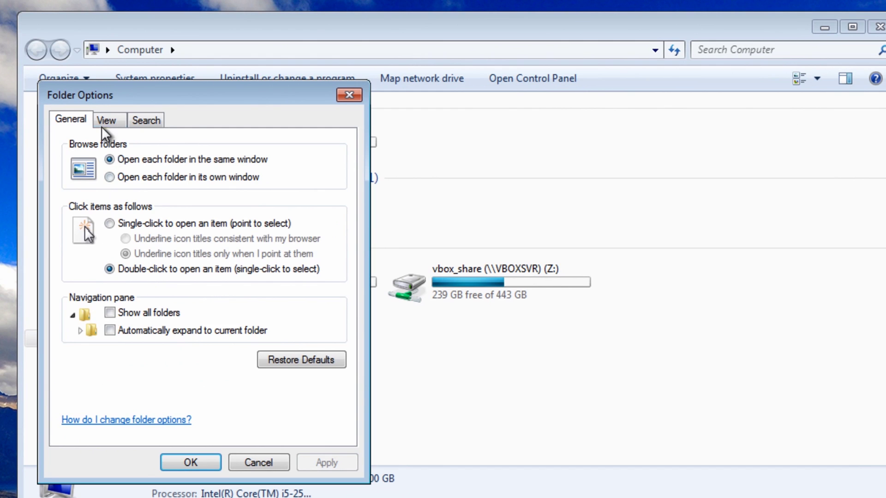
left_click(104, 119)
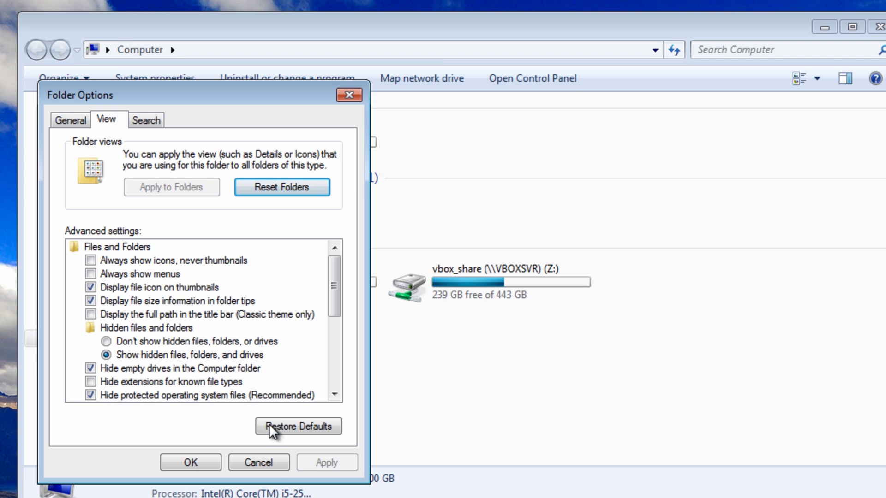
left_click(206, 461)
Navigate Local Disk (C:) > Users > user profile > AppData > Roaming into the VDL4fVdR folder.
double_click(231, 134)
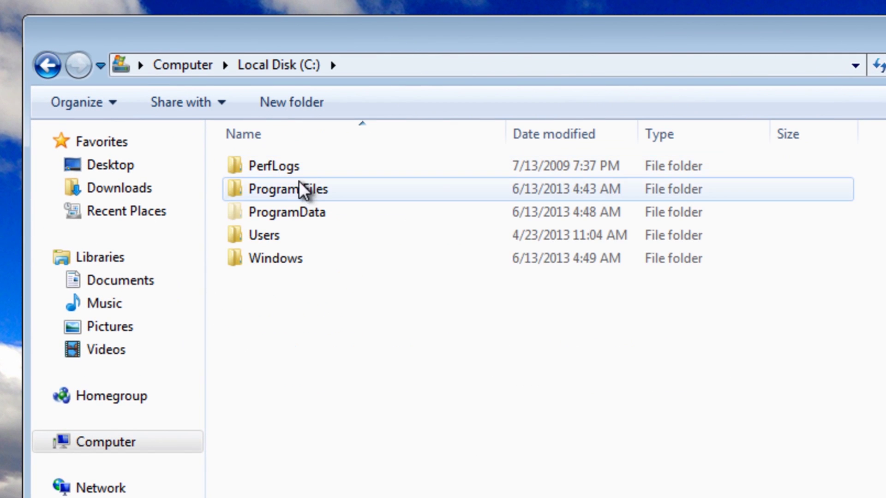
double_click(270, 239)
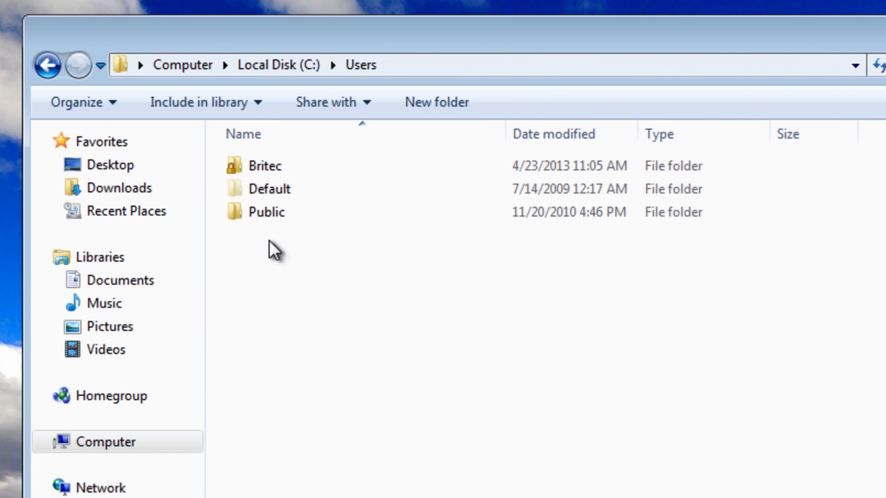
double_click(265, 167)
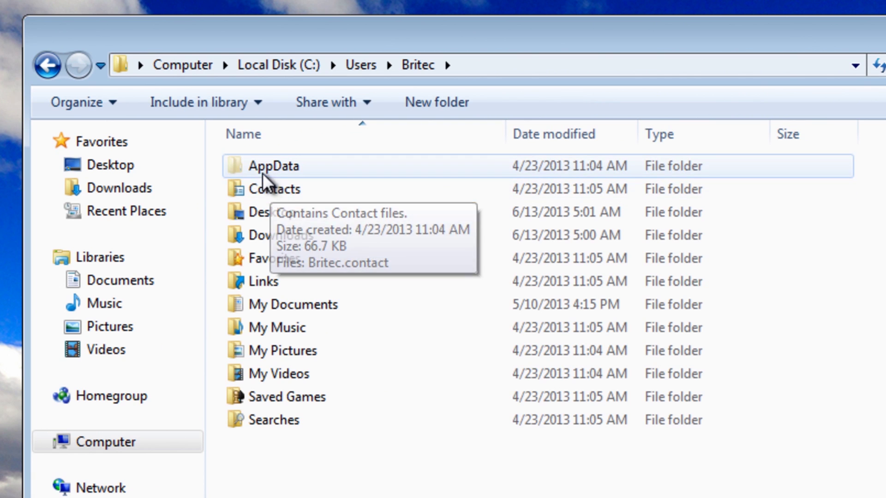
double_click(260, 168)
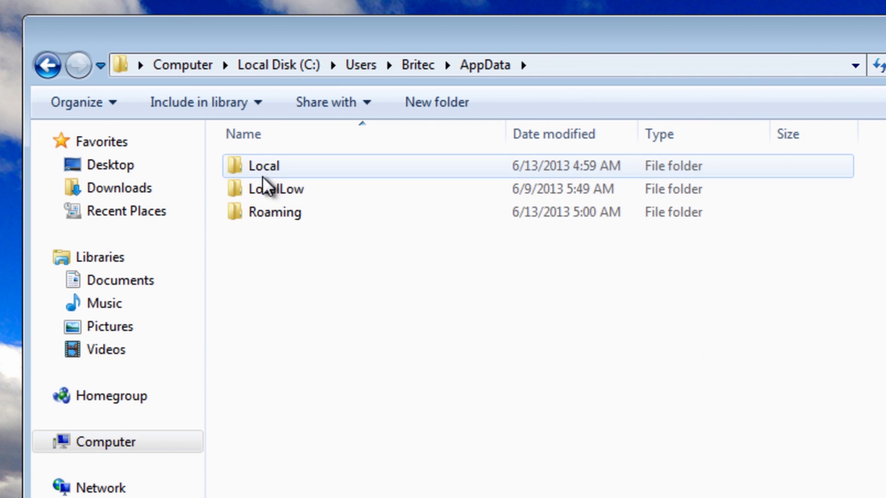
double_click(289, 213)
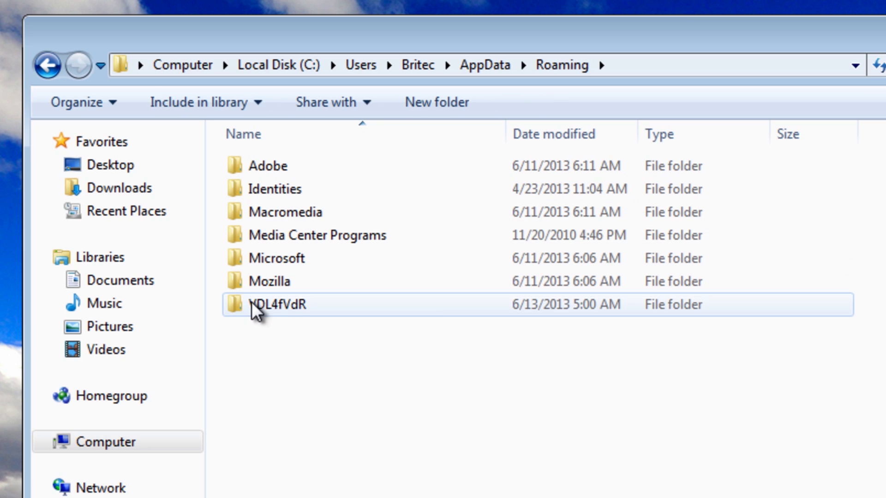
left_click(265, 301)
double_click(264, 302)
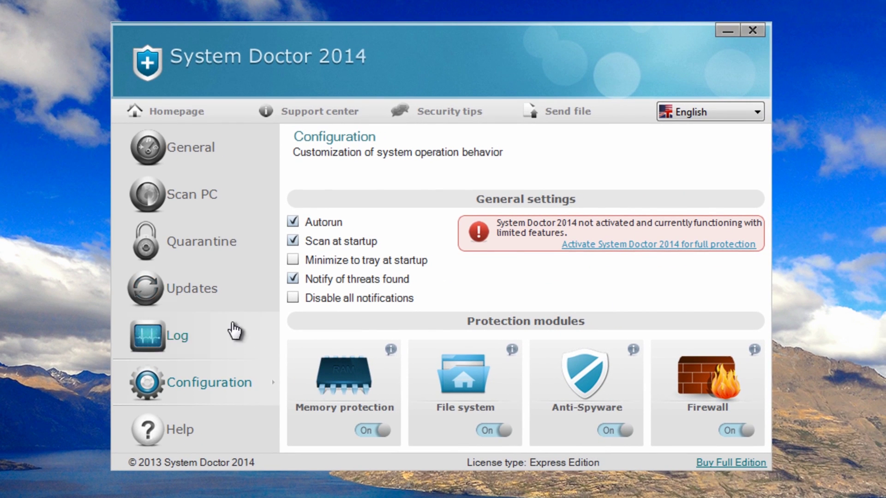
On the General page, try Buy Full Edition with an empty activation key, then cancel.
left_click(222, 150)
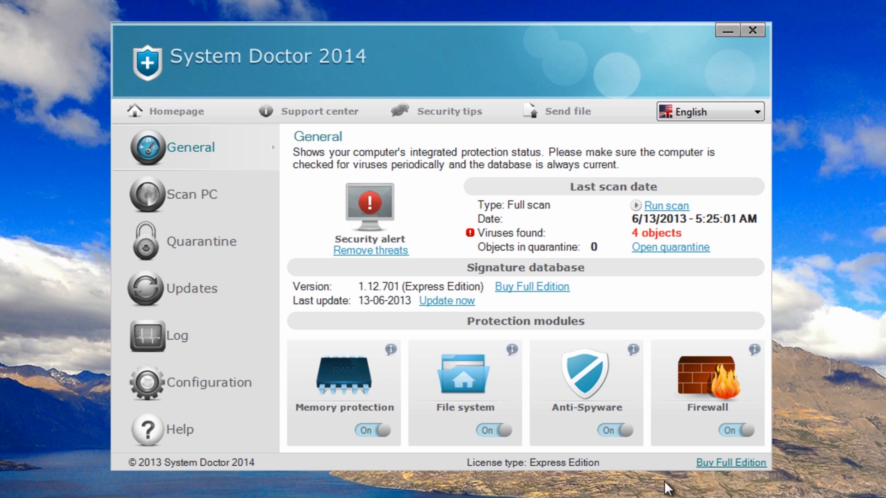
left_click(725, 464)
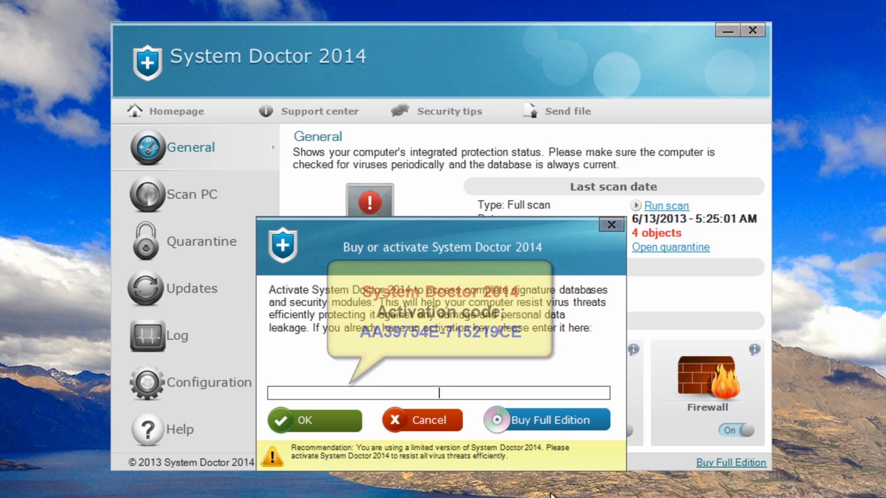
left_click(305, 429)
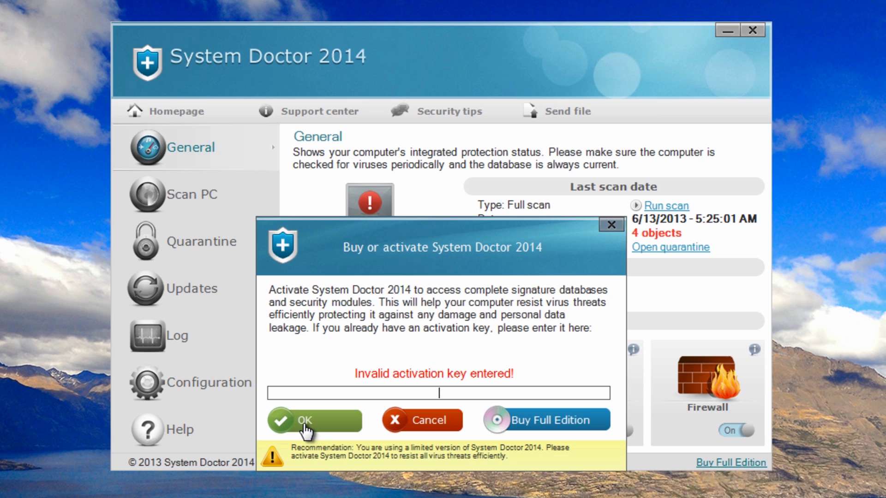
left_click(420, 432)
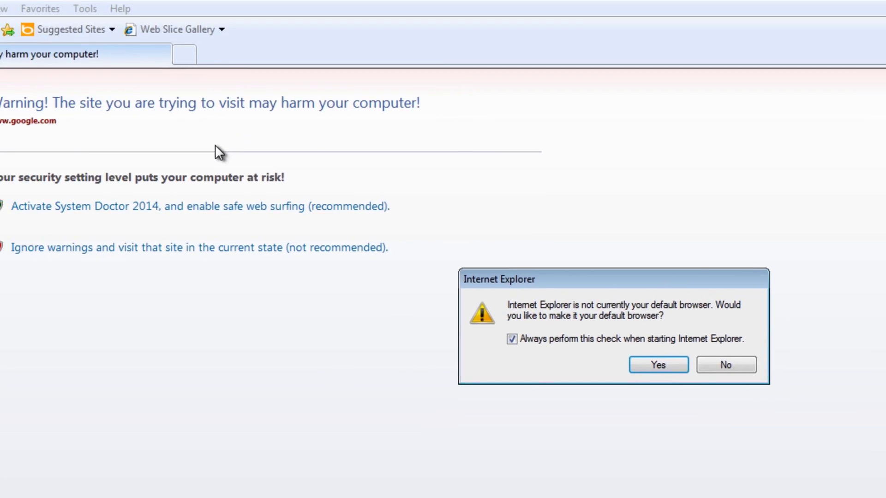
Decline the default-browser offer and go to live.sysinternals.com/procexp.exe, ignoring the fake warning.
left_click(806, 412)
left_click(137, 30)
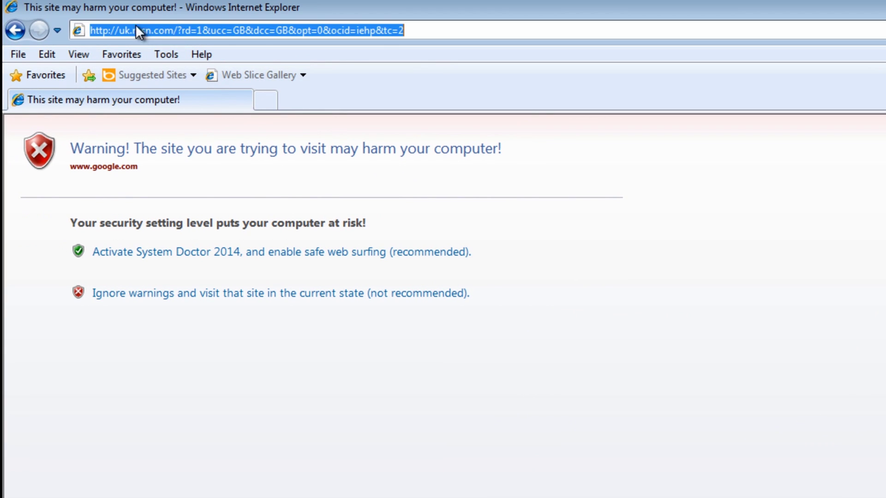
left_click_drag(417, 29, 118, 41)
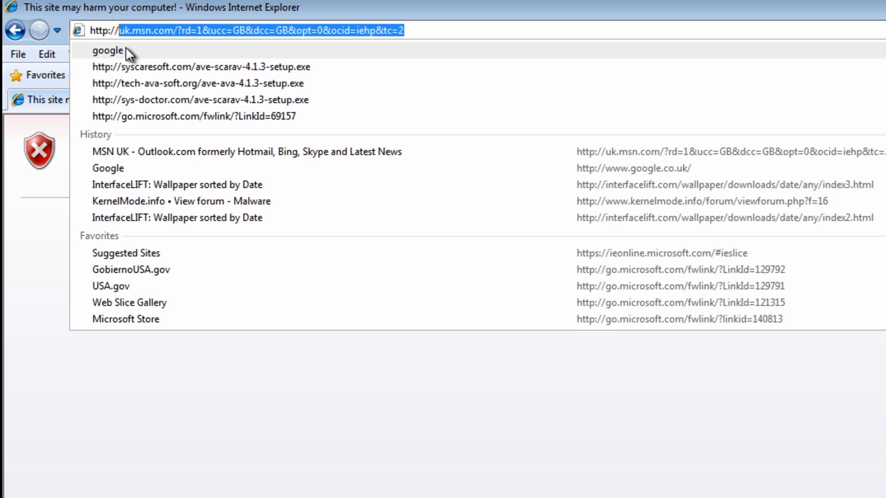
key("BackSpace")
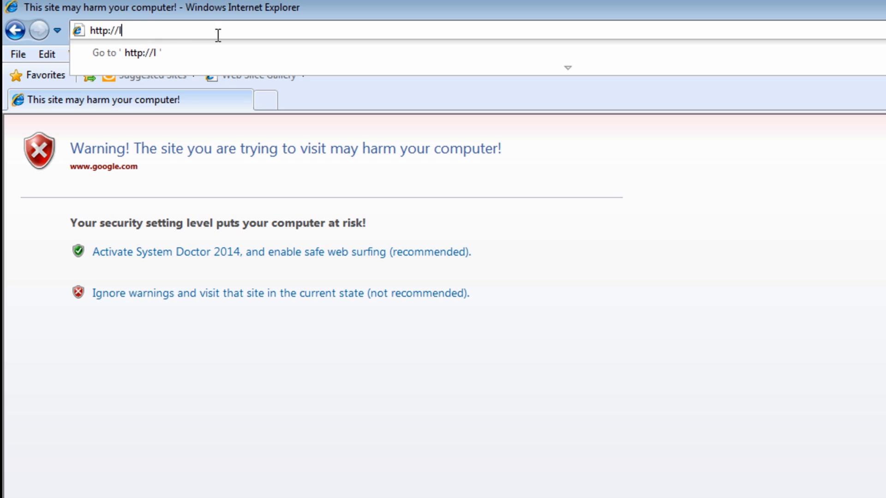
type("live.sysinter")
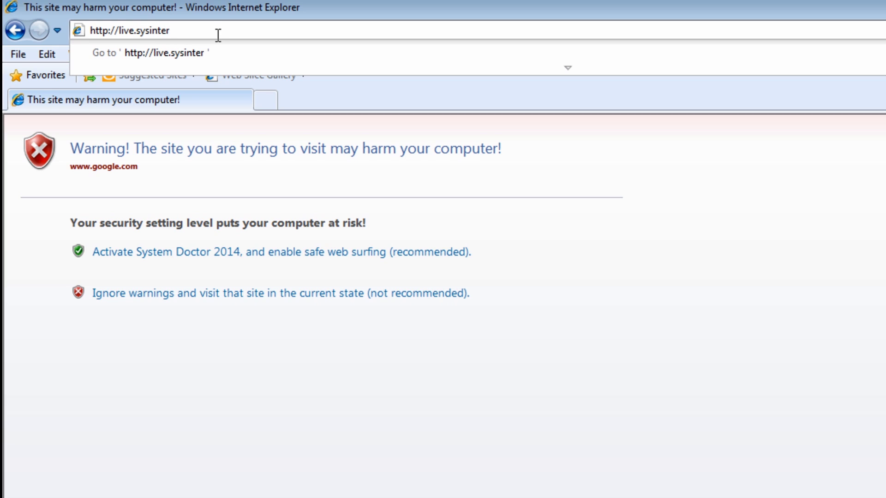
type("nals.com")
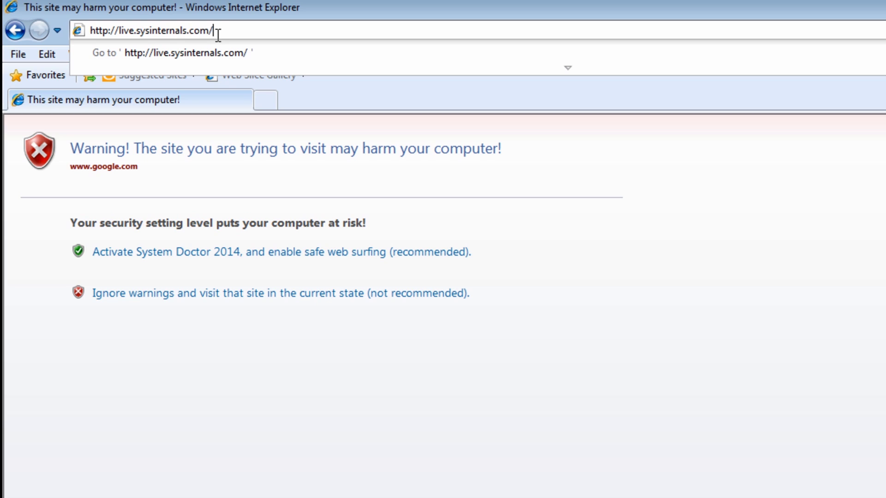
type("/procexp.exe")
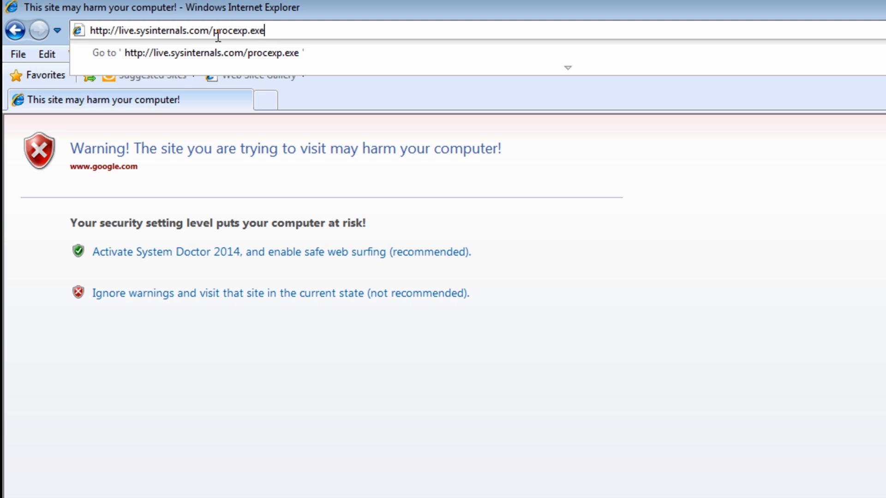
key("Return")
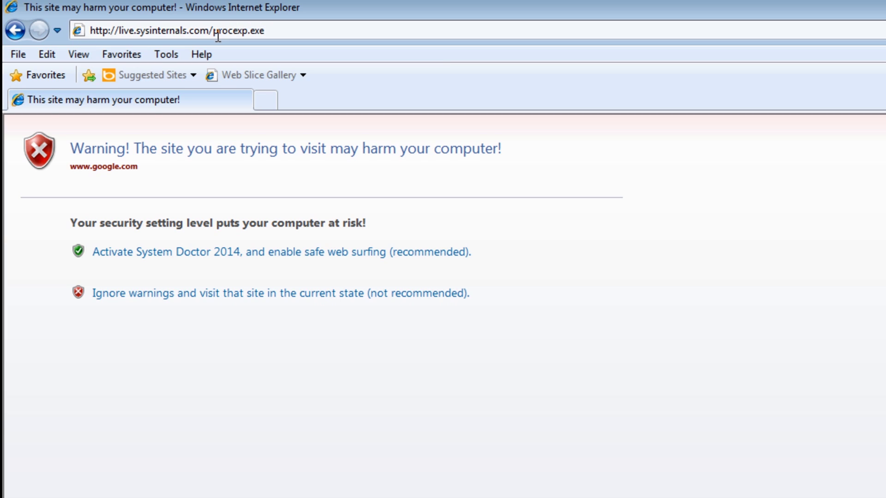
left_click(247, 295)
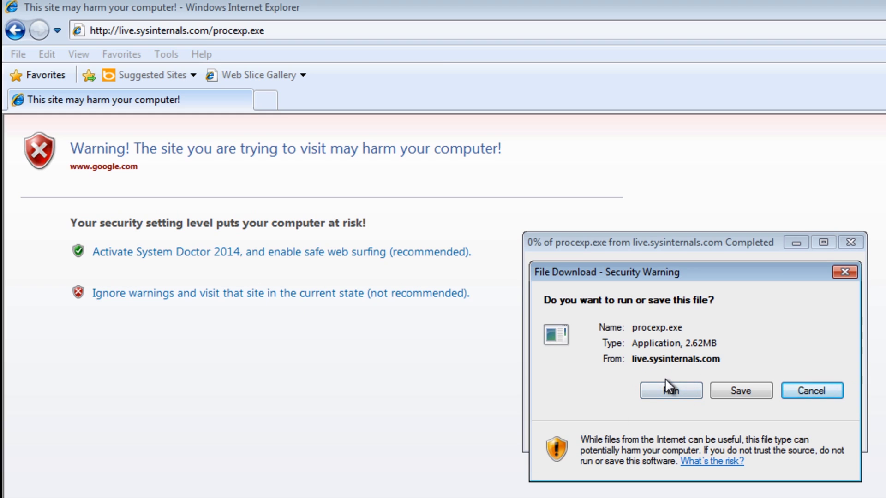
Save procexp.exe (2.62MB) to the Desktop and close the download-complete window.
left_click(740, 391)
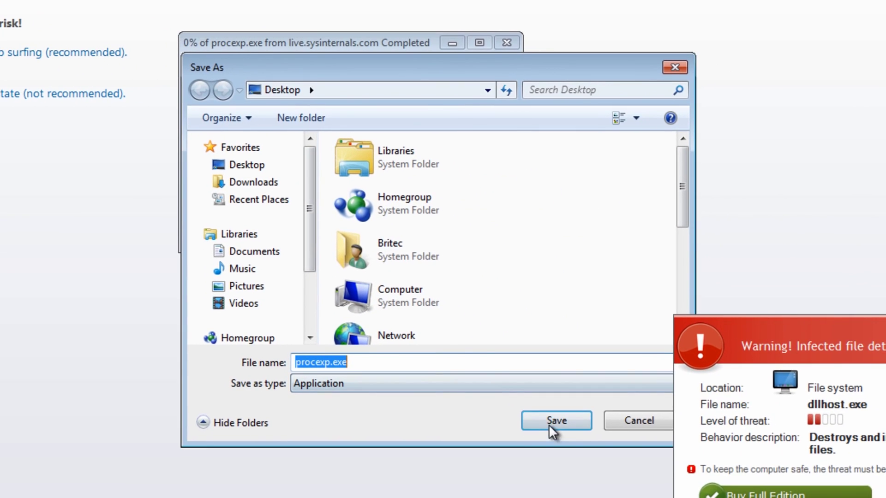
left_click(616, 457)
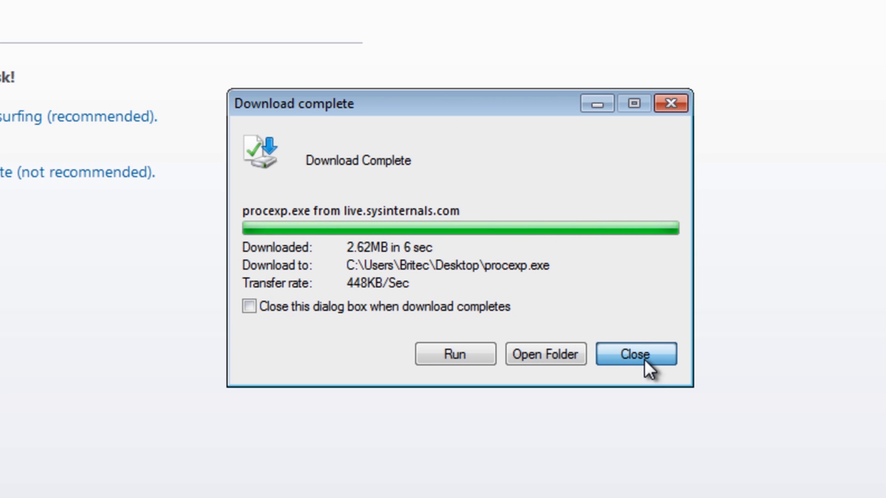
left_click(644, 359)
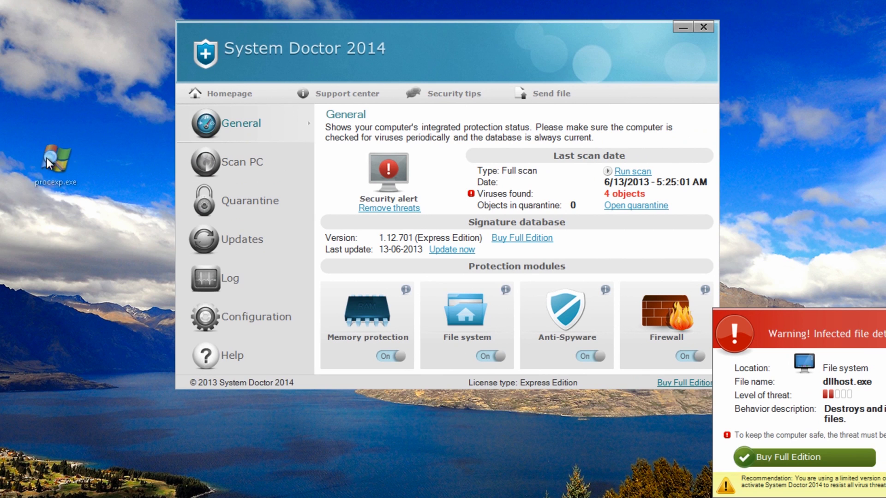
Launch the downloaded procexp.exe from the desktop, confirming Run in the security warning.
left_click(61, 183)
double_click(61, 183)
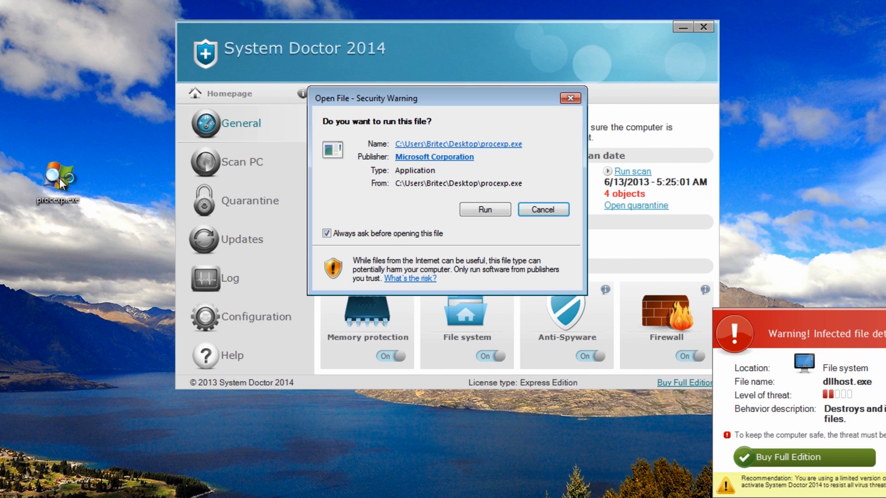
left_click(485, 208)
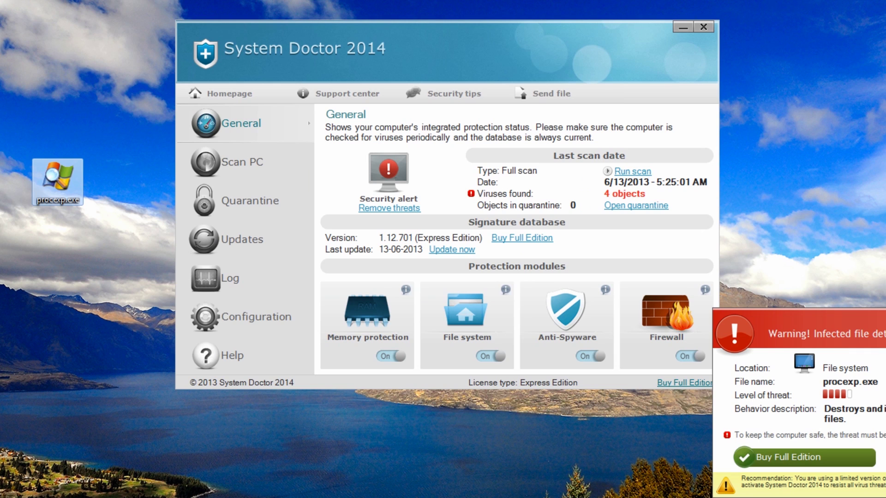
Rename procexp.exe to iexplorer.exe and try running it again.
right_click(54, 204)
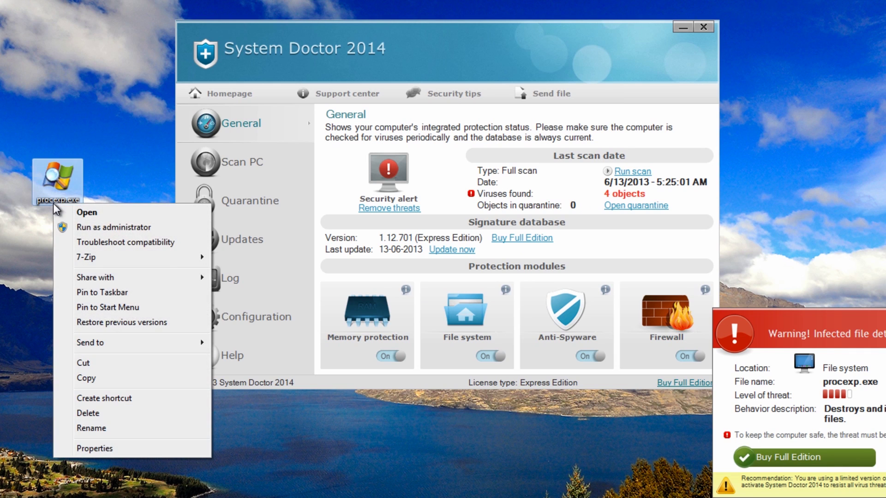
left_click(91, 429)
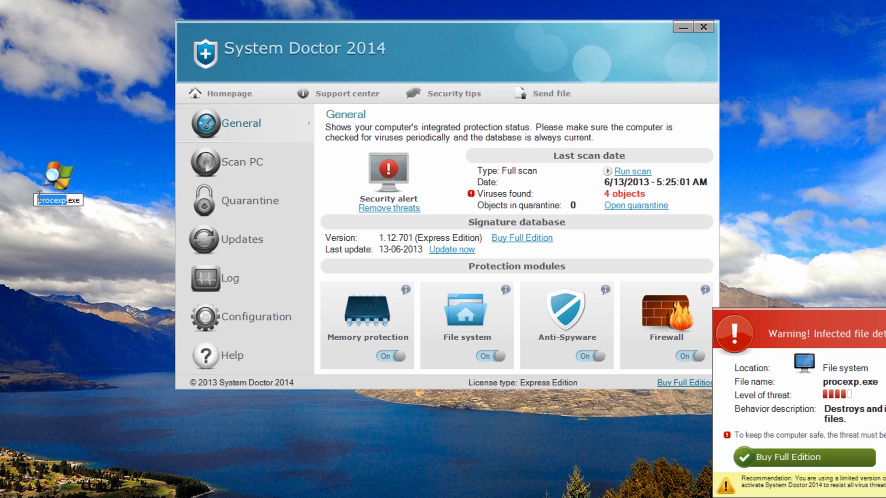
type("explore")
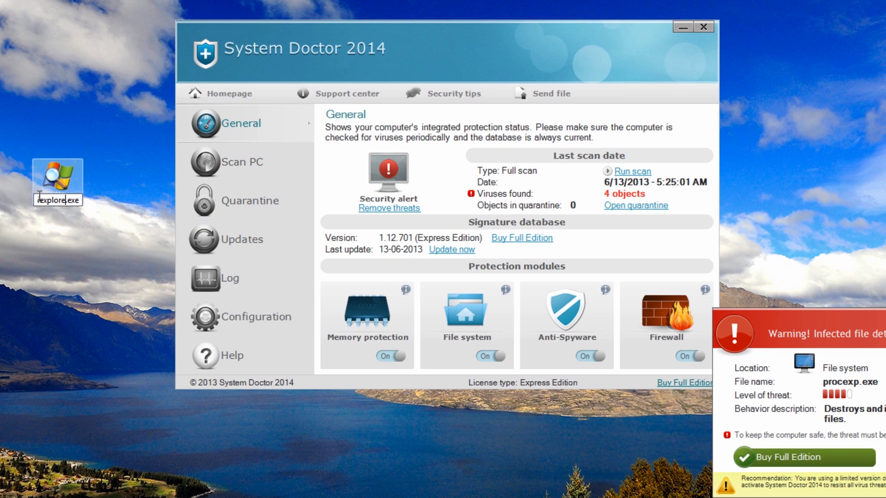
type("r")
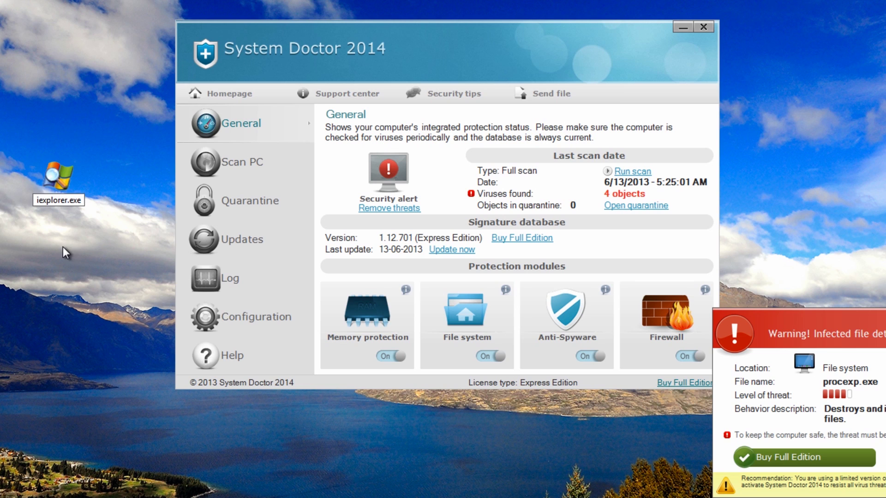
key("Return")
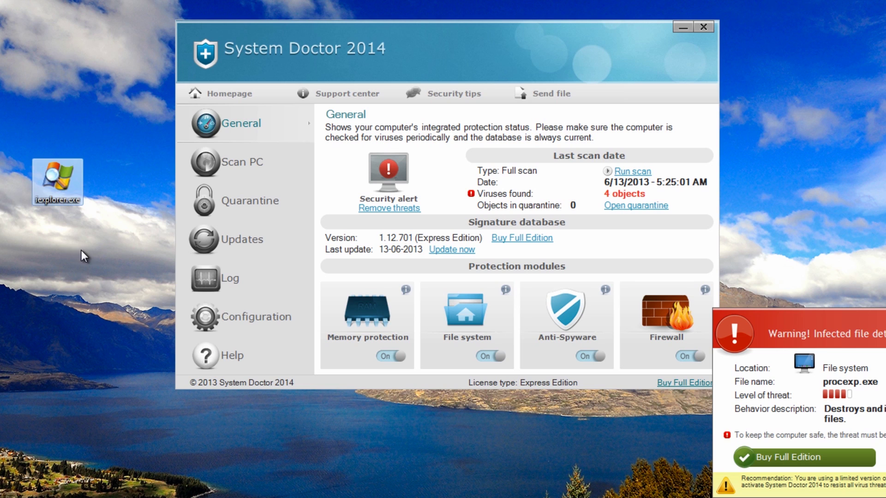
double_click(62, 183)
left_click(475, 208)
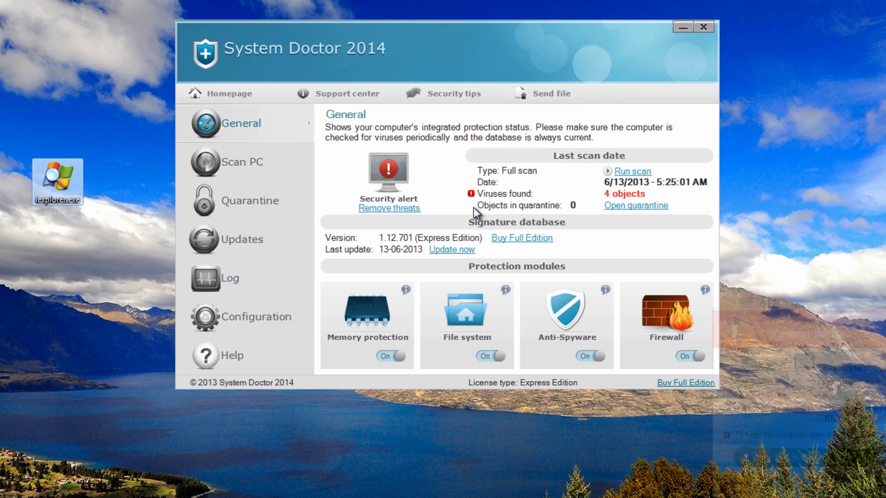
Rename iexplorer.exe to winlogon.exe.
right_click(57, 204)
left_click(121, 425)
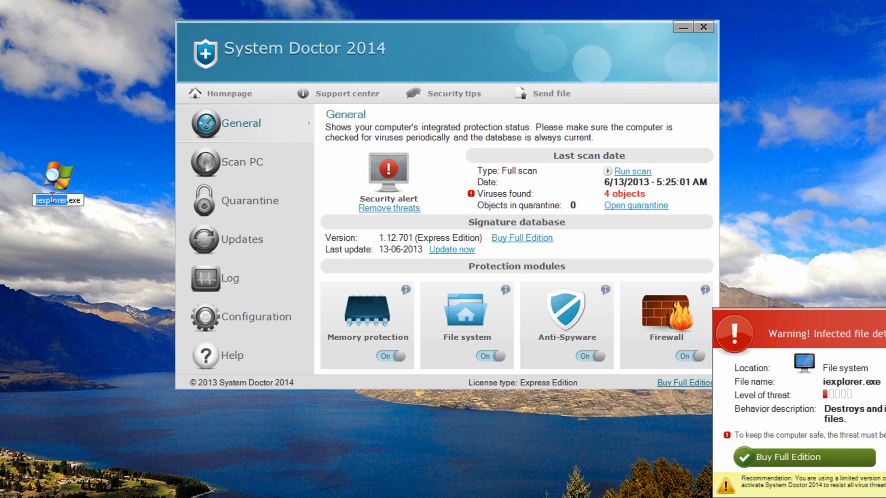
type("vinlogon")
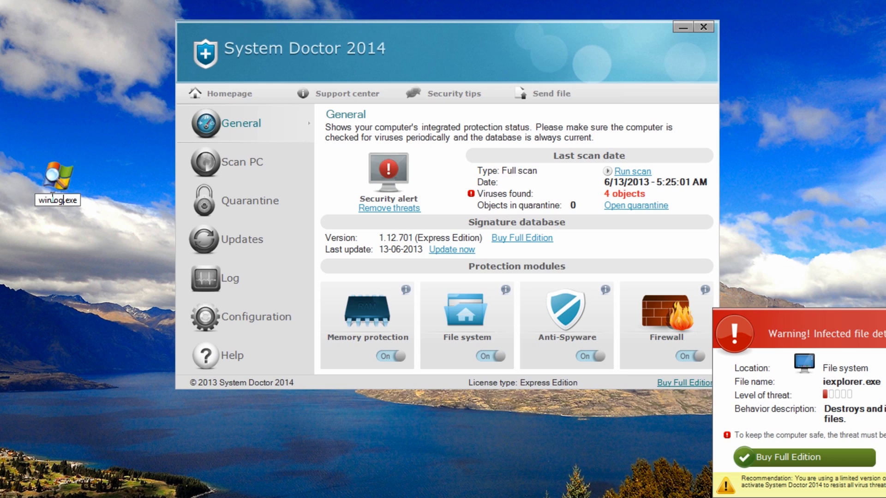
key("Return")
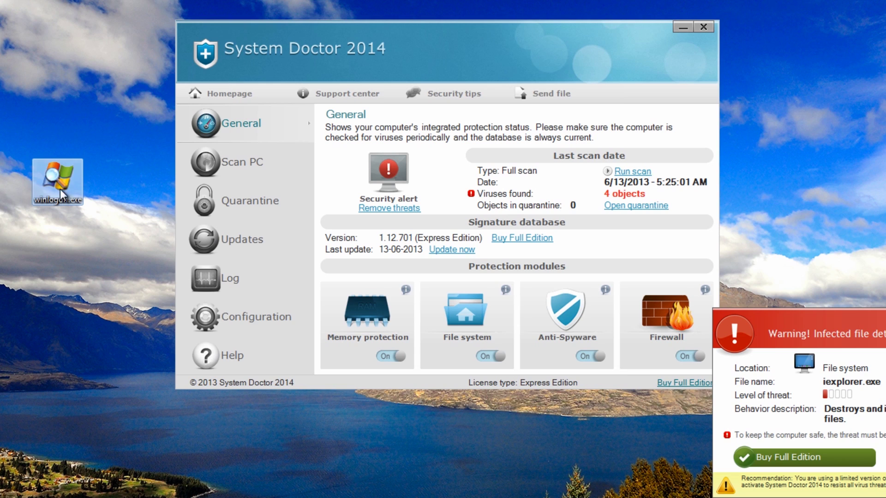
Run winlogon.exe, accept the Process Explorer licence, and bring its window fully into view.
double_click(55, 179)
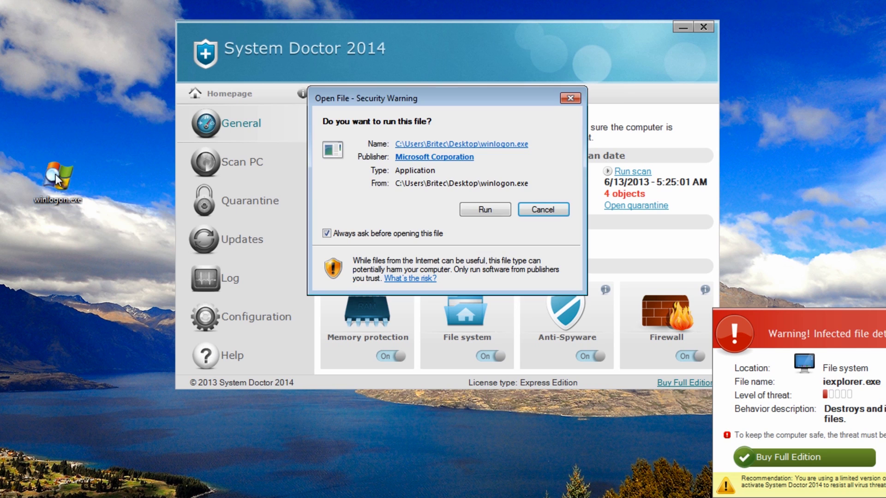
left_click(484, 210)
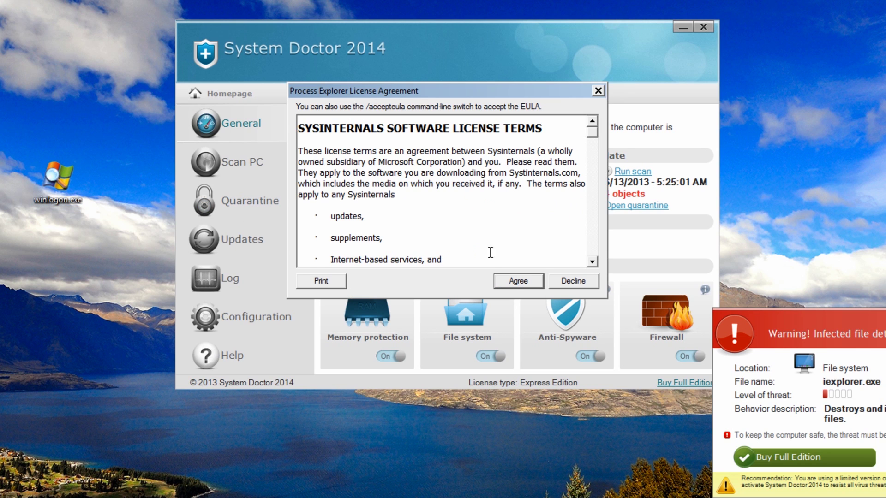
left_click(519, 281)
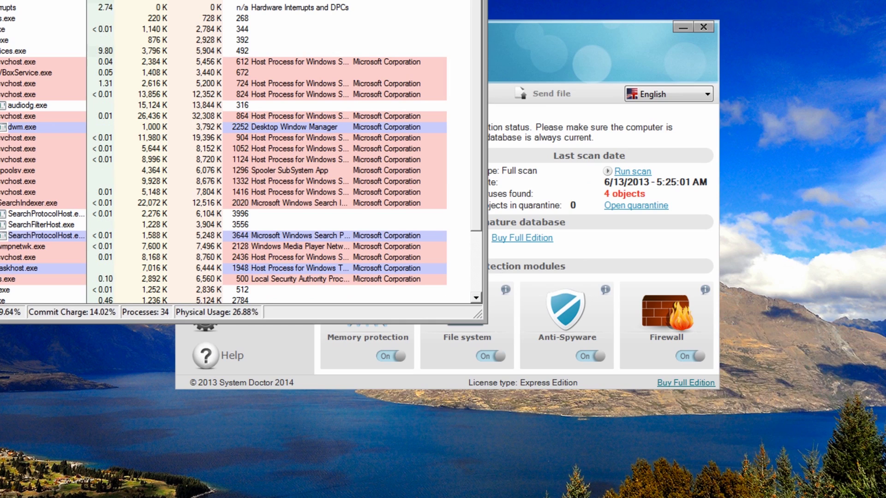
left_click_drag(145, 0, 91, 7)
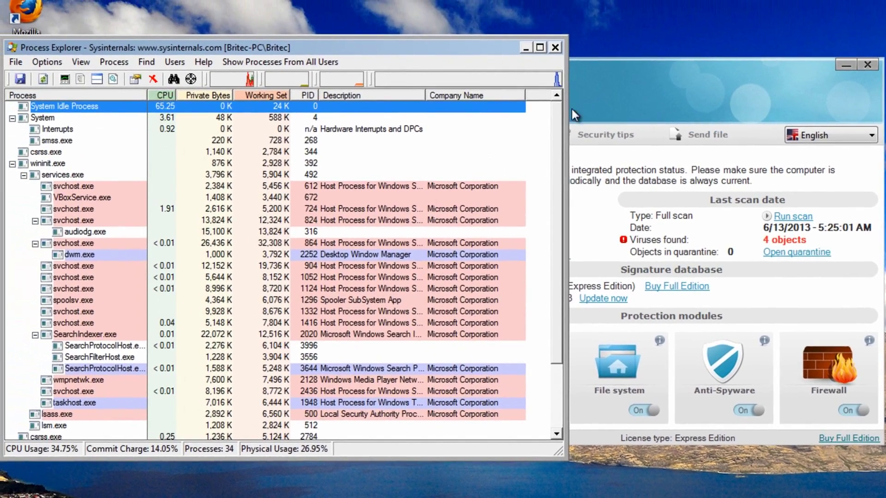
left_click_drag(556, 174, 559, 300)
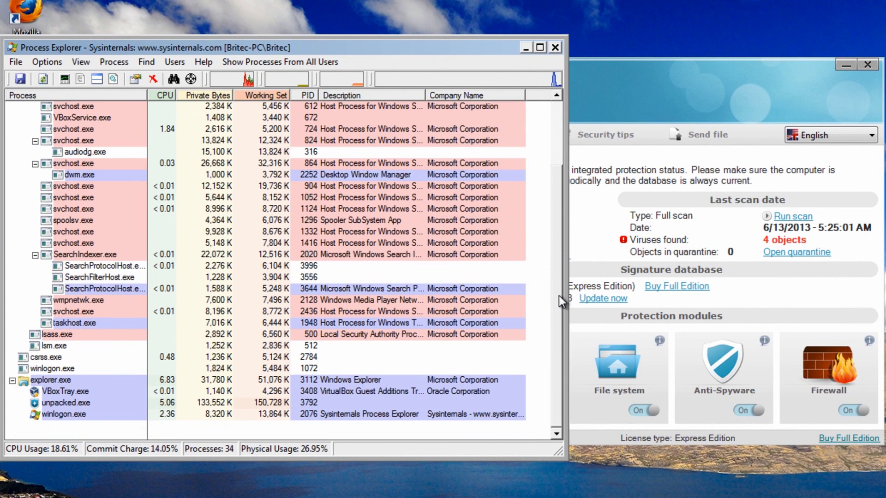
Kill the unpacked.exe process tree in Process Explorer and confirm with OK.
left_click(59, 405)
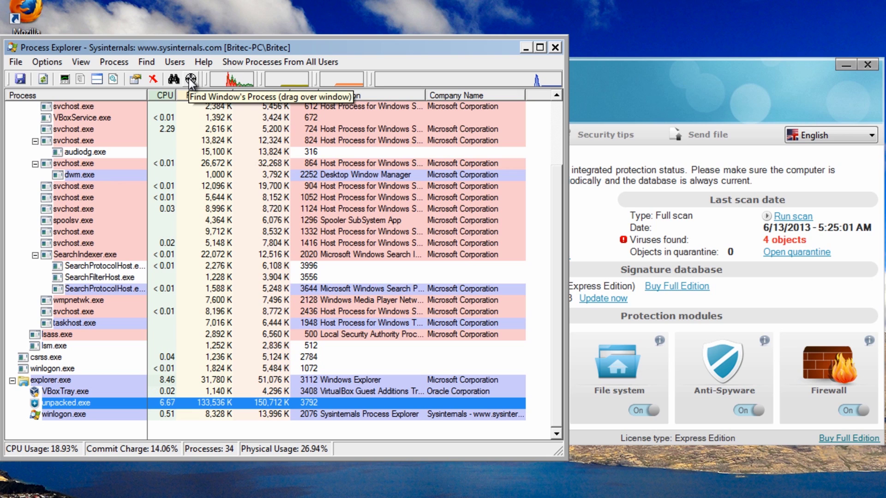
right_click(56, 403)
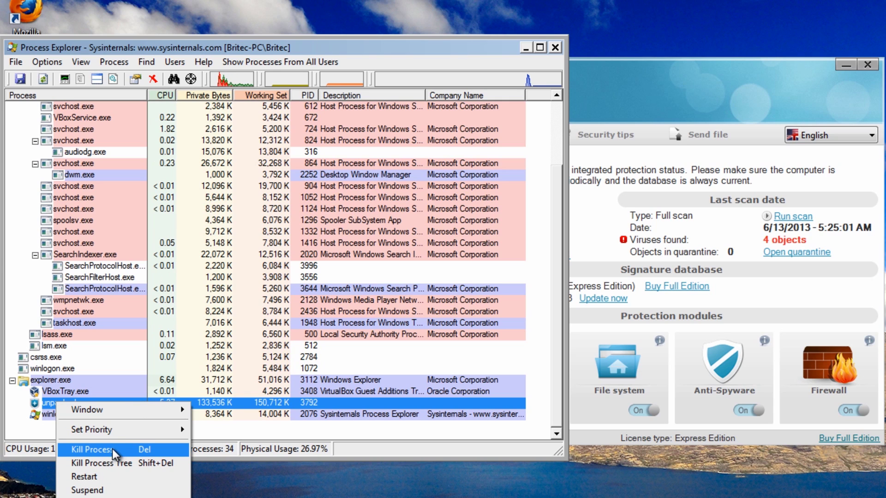
left_click(110, 464)
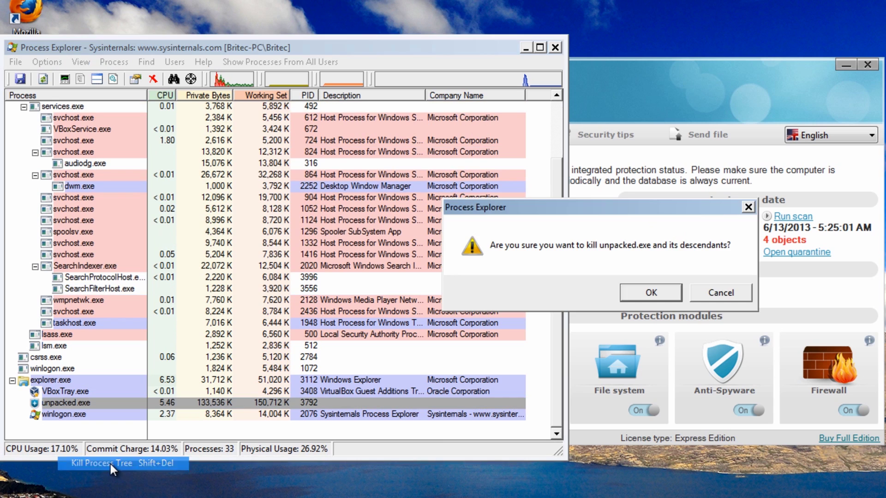
left_click(639, 290)
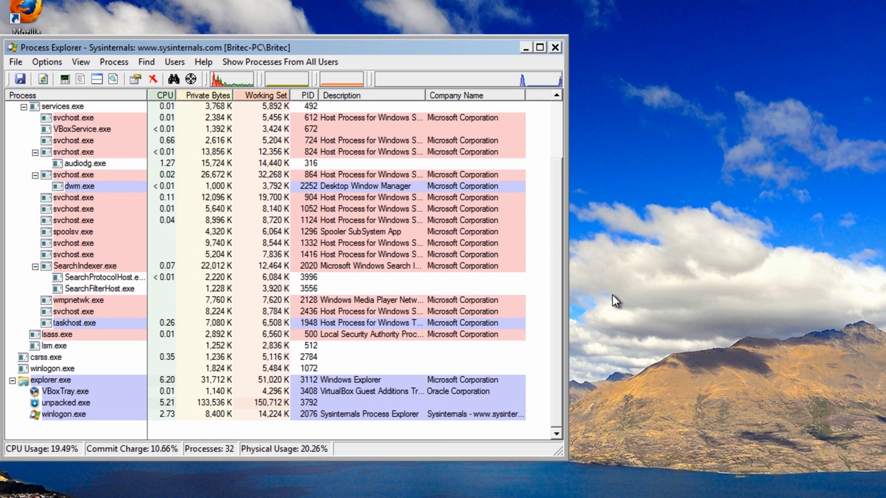
mouse_move(530, 84)
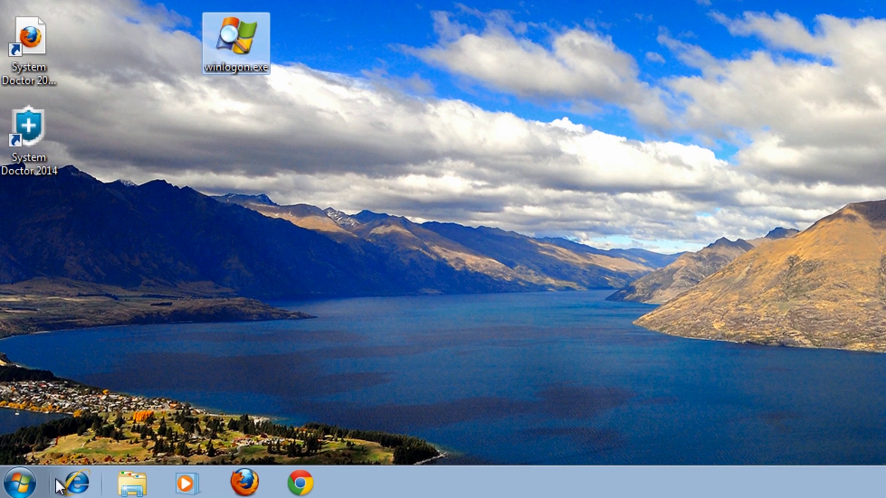
left_click(23, 479)
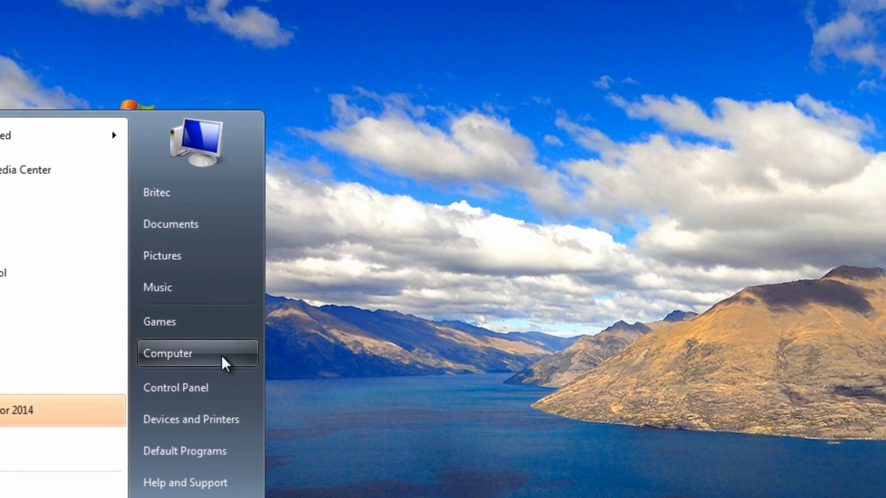
Browse from Computer to C:\Users\<user>\AppData\Roaming in Windows Explorer.
left_click(326, 272)
double_click(256, 160)
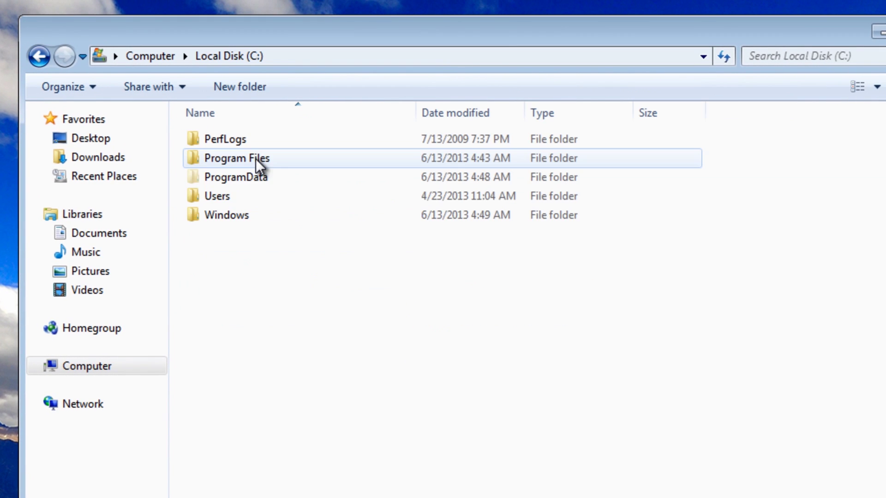
double_click(220, 197)
double_click(235, 138)
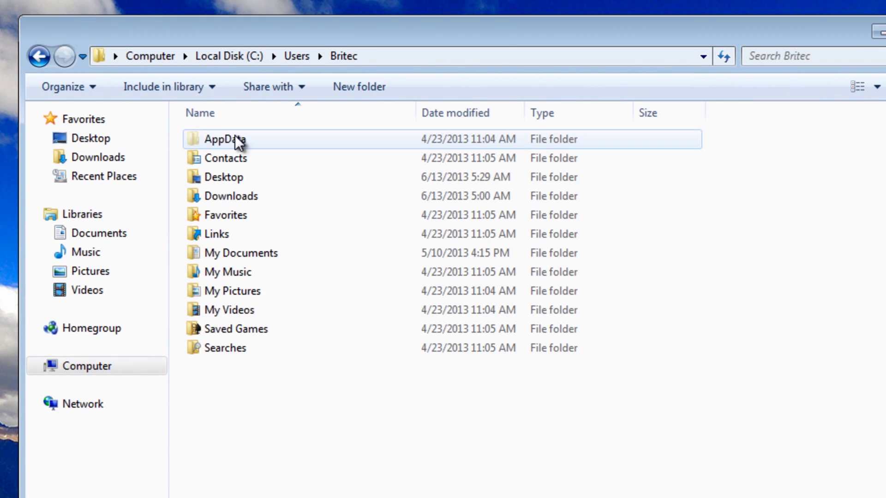
left_click(230, 140)
double_click(231, 139)
left_click(223, 179)
double_click(223, 179)
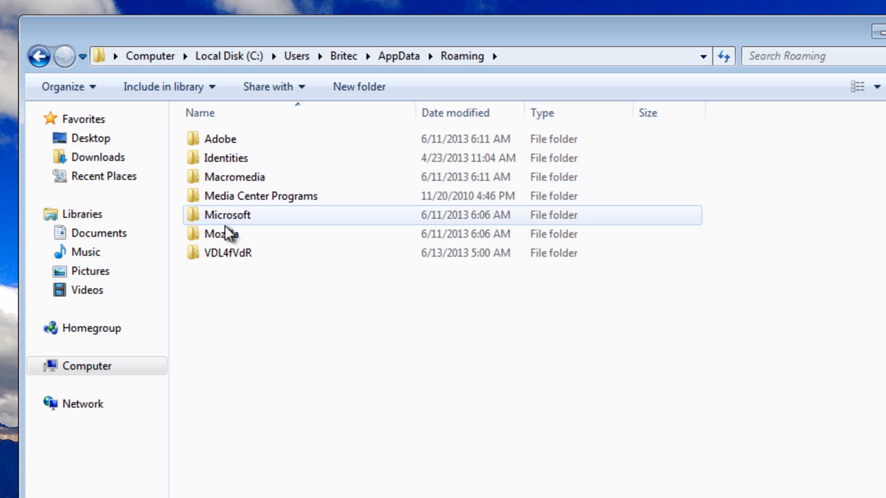
Inspect the VDL4fVdR folder, then delete it to the Recycle Bin, confirming with Yes.
left_click(228, 253)
double_click(228, 253)
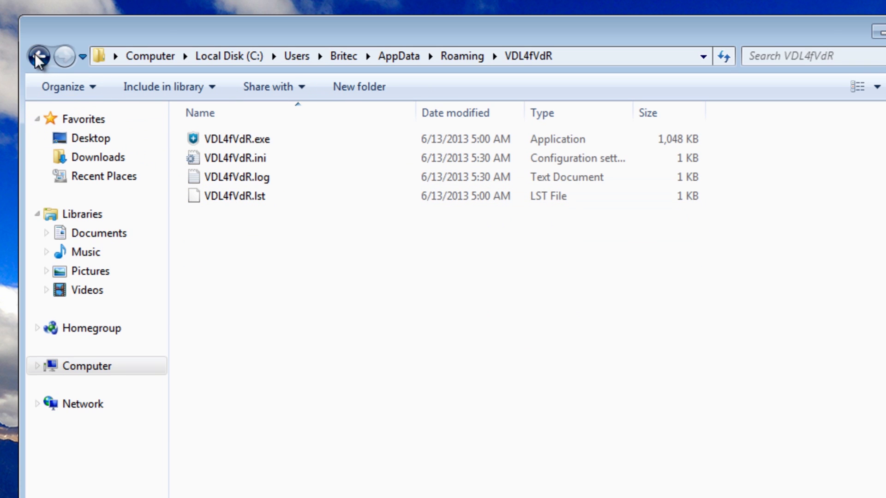
left_click(39, 56)
right_click(193, 238)
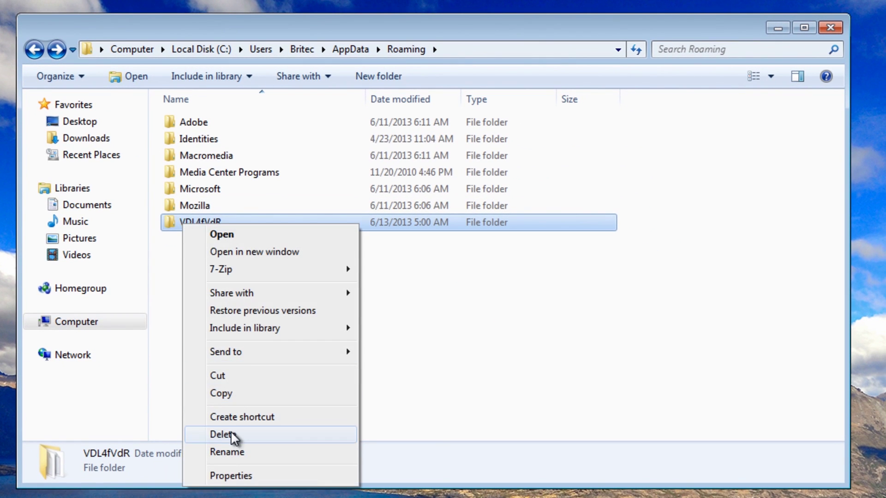
left_click(247, 467)
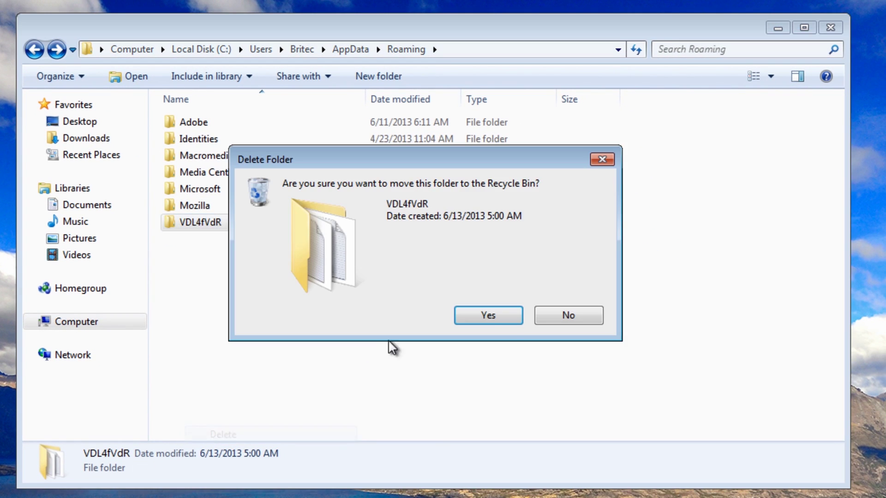
left_click(495, 323)
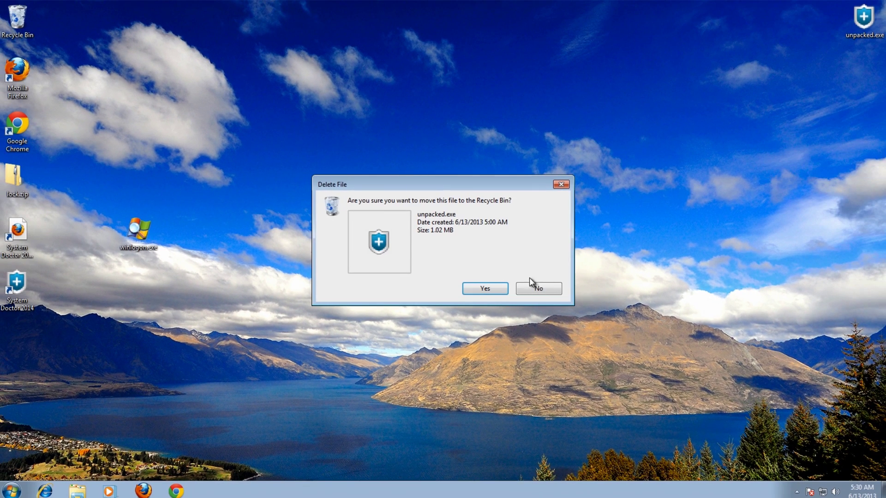
Confirm deleting unpacked.exe, then delete the System Doctor 2014 desktop shortcut.
left_click(477, 291)
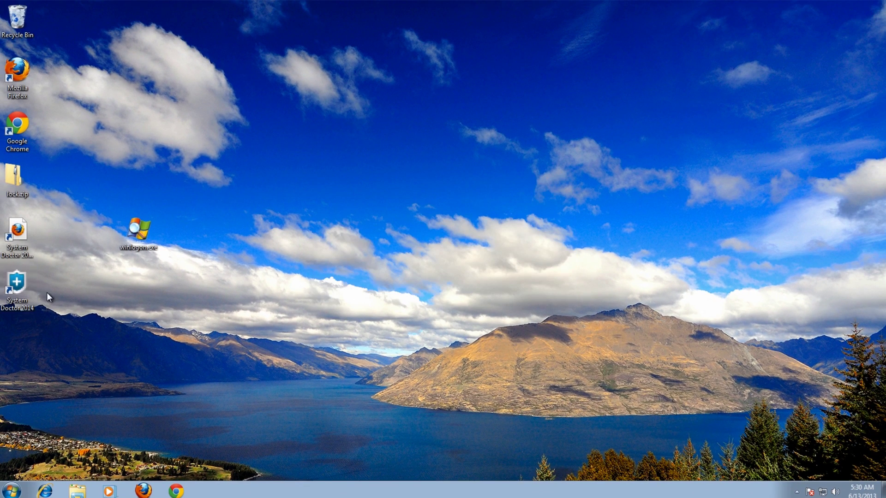
right_click(18, 284)
left_click(70, 436)
left_click(485, 288)
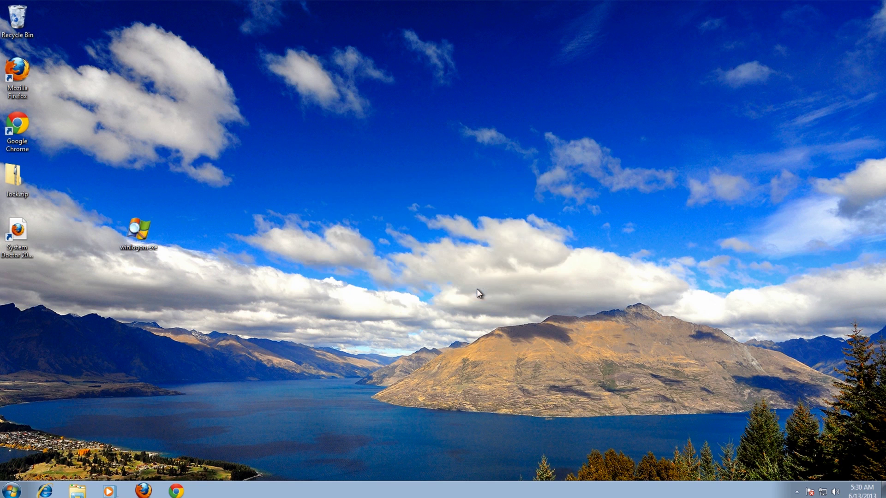
Remove System Doctor 2014 from the Start menu's recent programs list, then launch Google Chrome.
key("super")
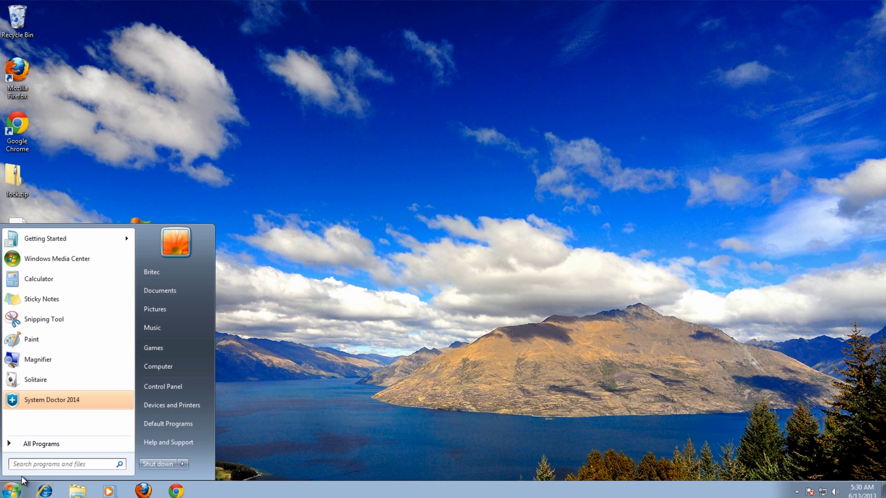
right_click(46, 400)
left_click(80, 382)
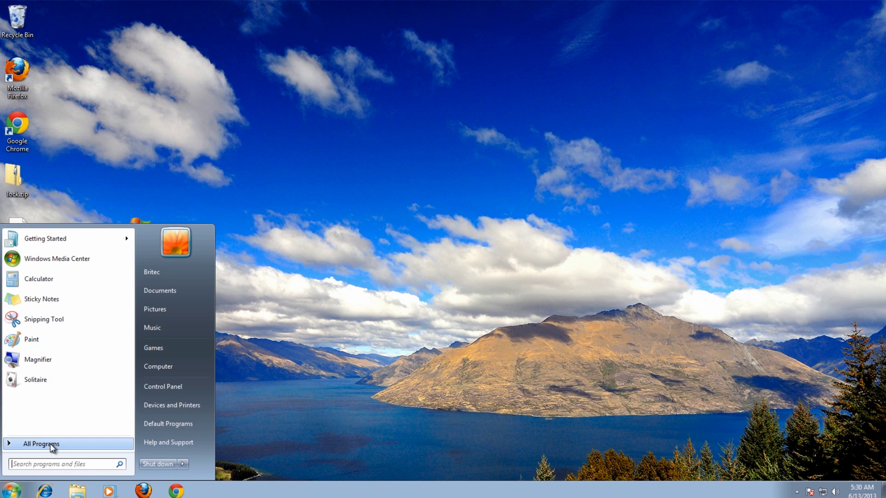
left_click(35, 446)
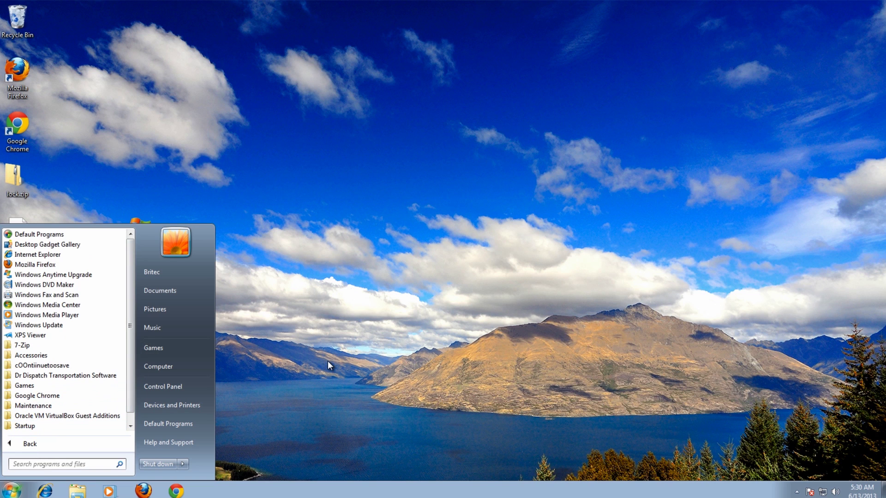
left_click(405, 368)
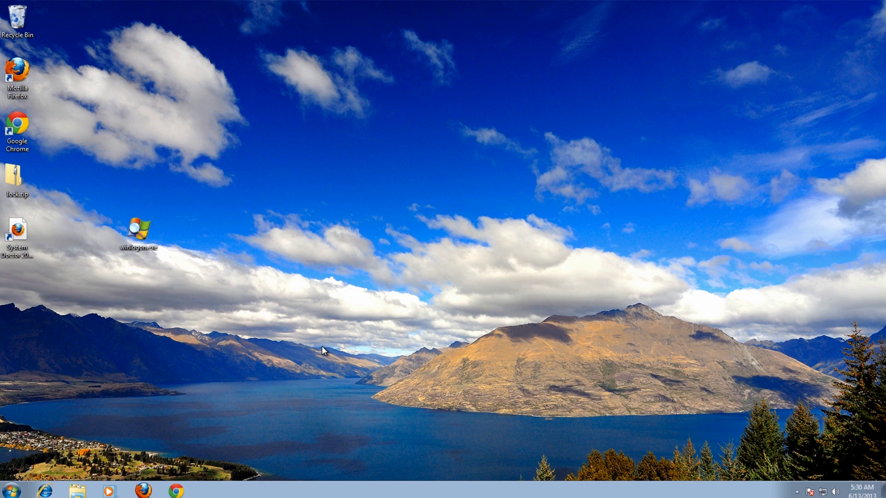
double_click(26, 129)
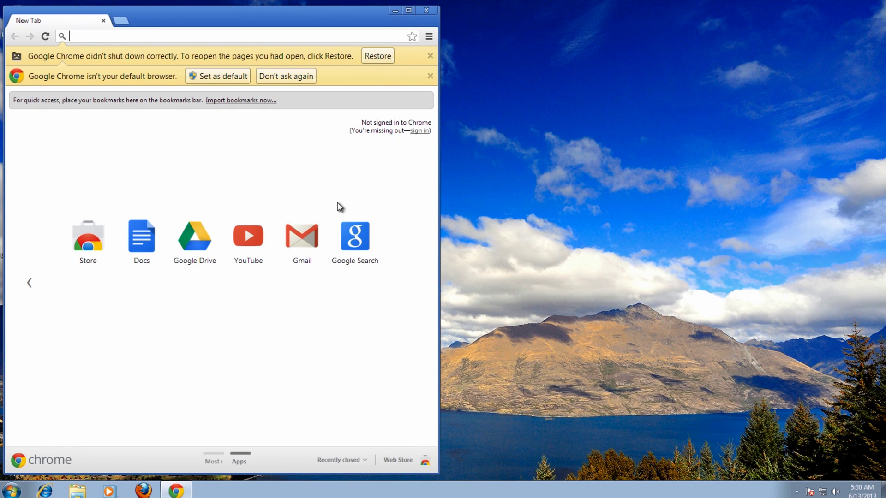
Search Google for 'malwarebytes', reach malwarebytes.org's Free Download, then close Chrome.
left_click(361, 245)
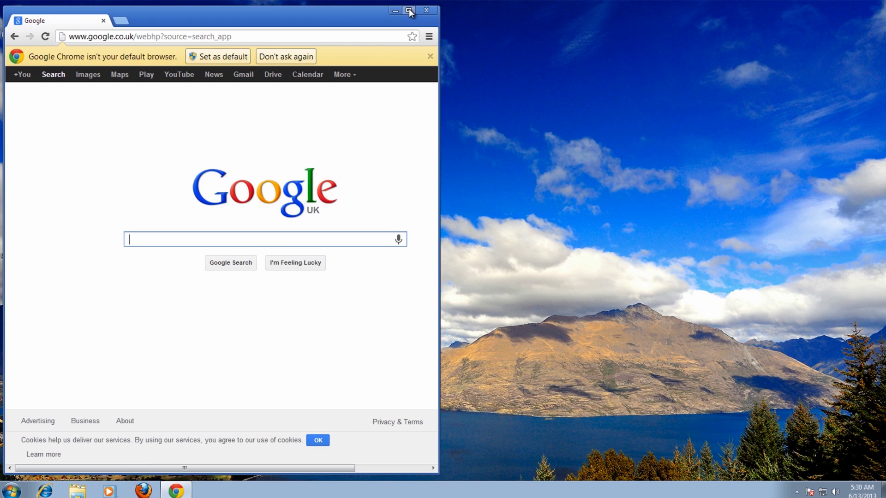
left_click(409, 10)
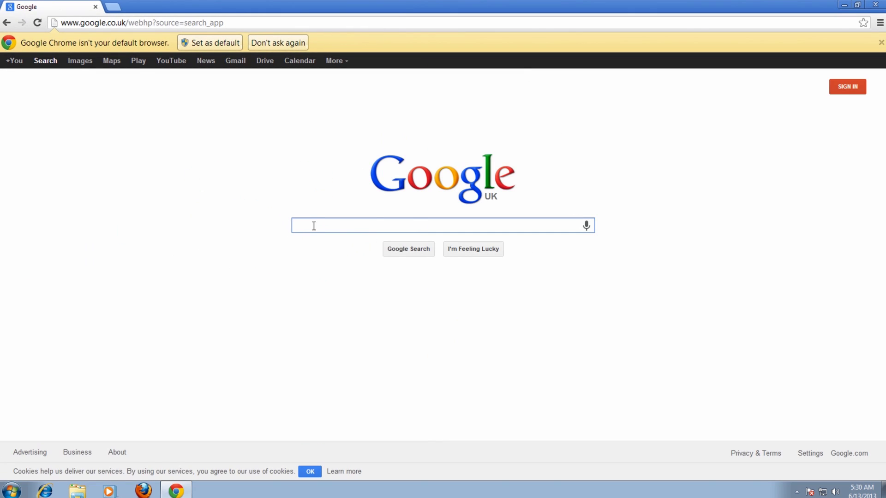
type("malwareb")
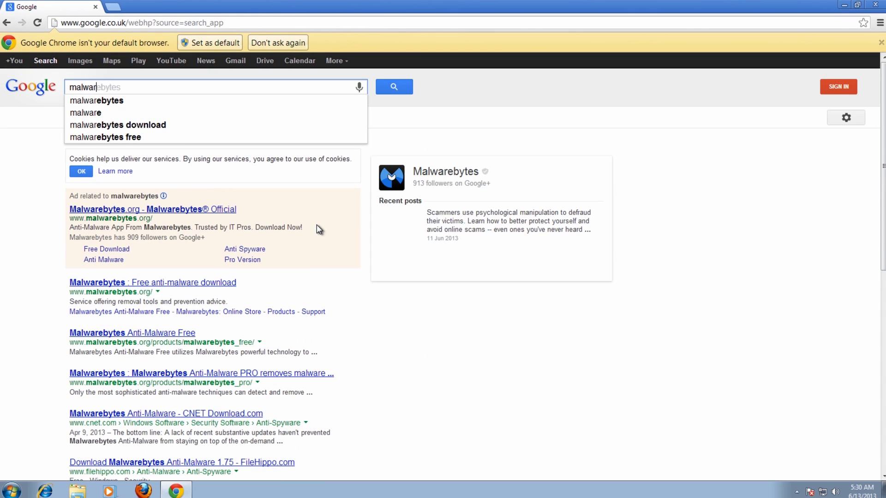
type("ytes")
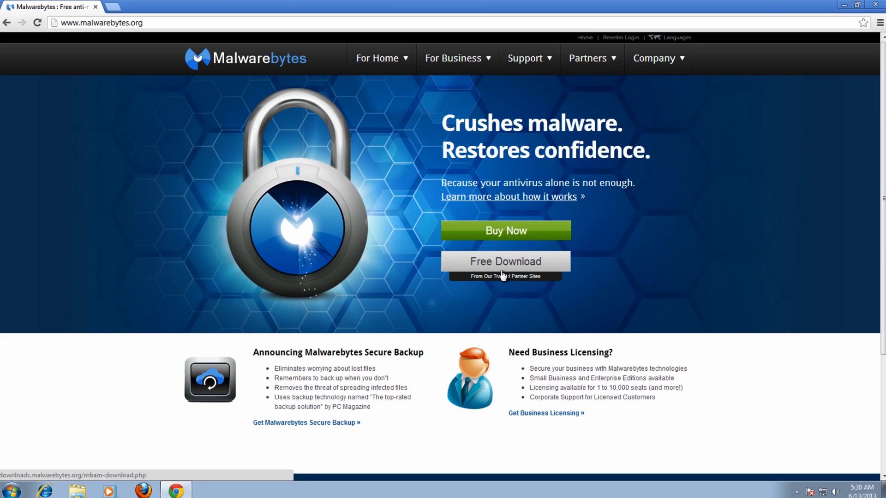
left_click(503, 267)
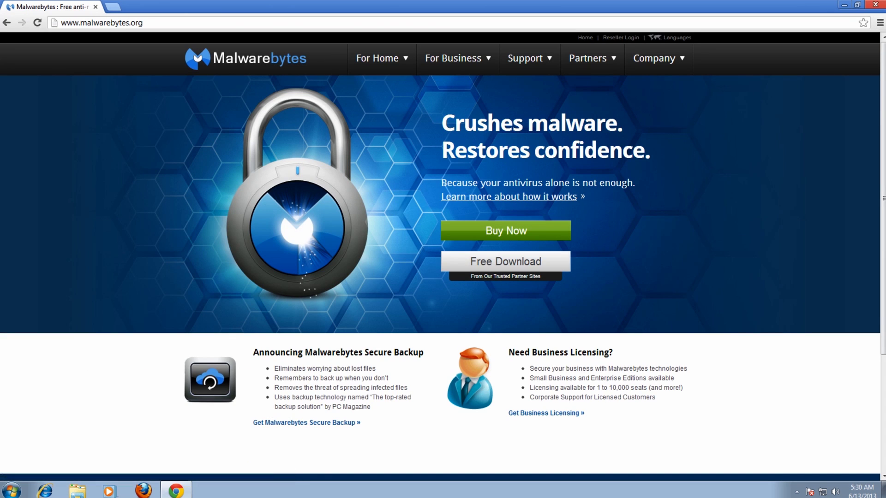
left_click(876, 5)
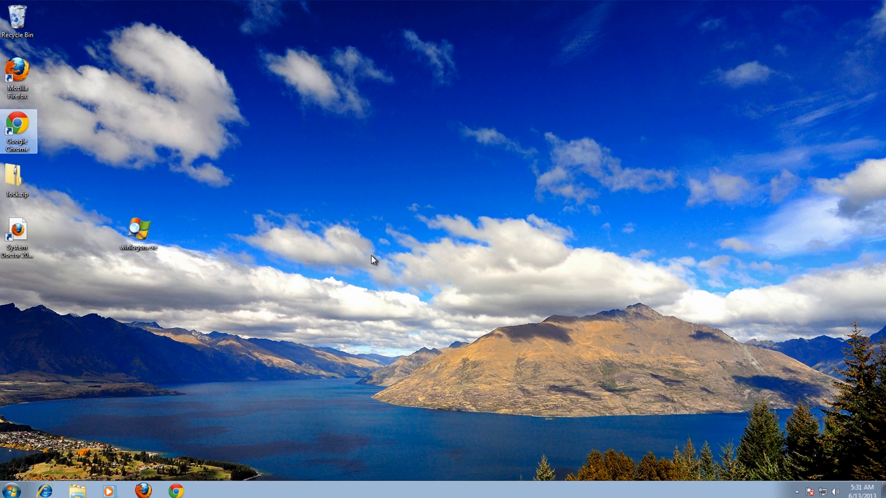
right_click(23, 235)
Delete the System Doctor 2014 support web shortcut, confirming with Yes.
left_click(55, 328)
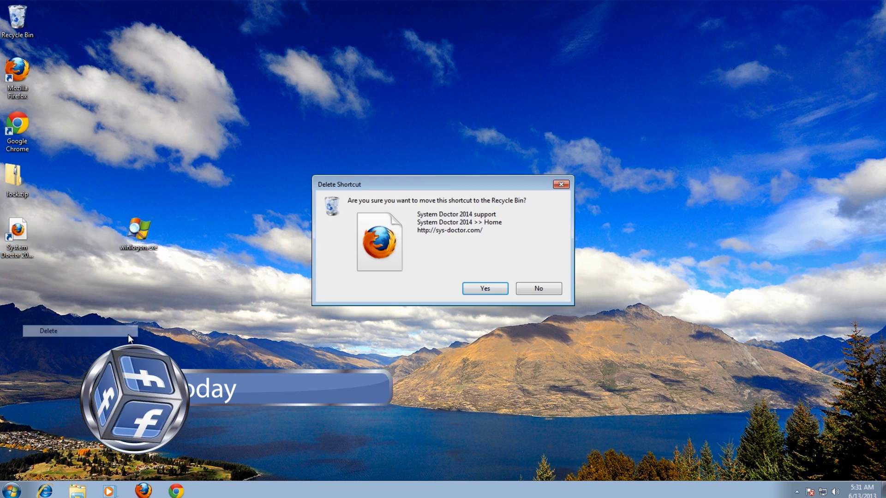
left_click(486, 288)
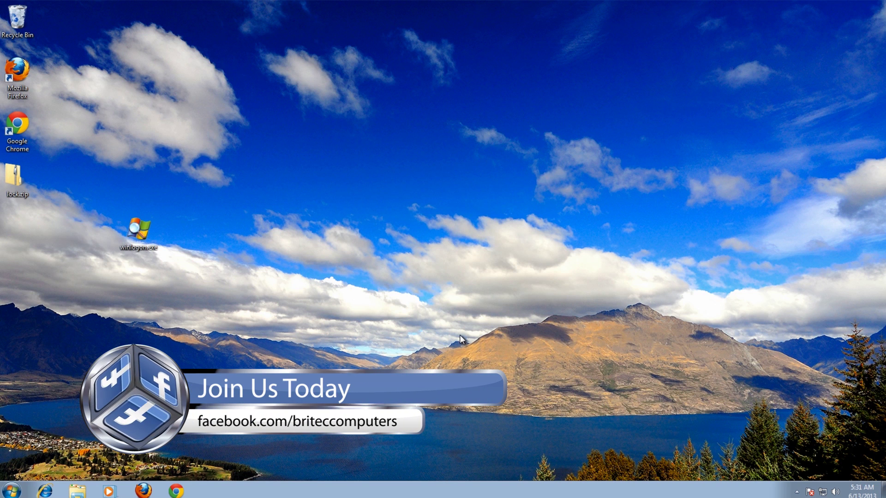